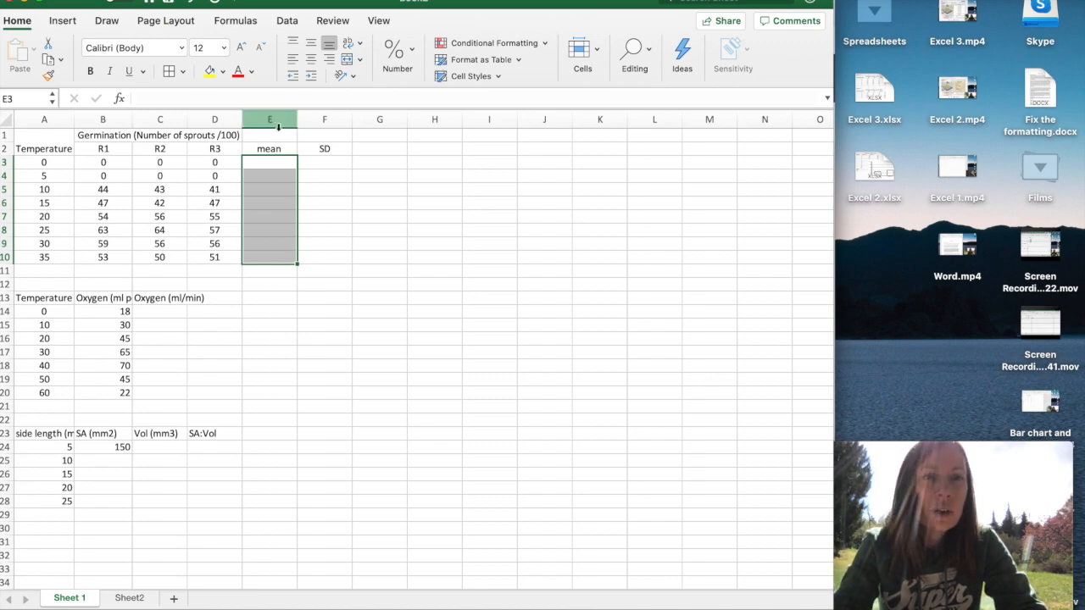
Expand the workbook window to fill the screen and begin a formula in the first mean cell, E3
{"action": "left_click", "coordinate": [39, 2]}
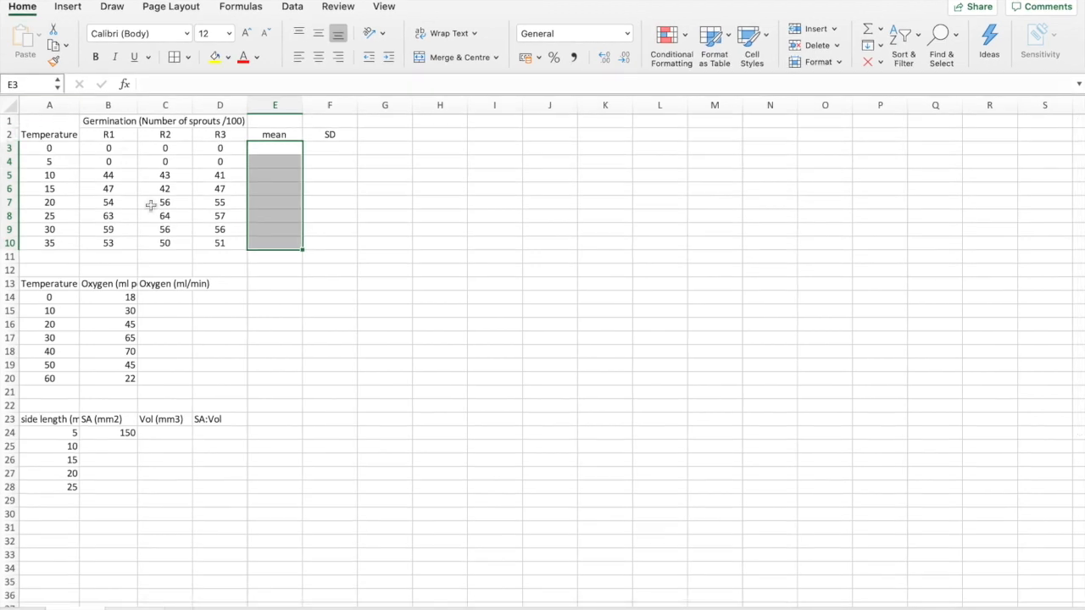
{"action": "scroll", "coordinate": [150, 206], "scroll_direction": "up", "scroll_amount": 5}
{"action": "scroll", "coordinate": [151, 206], "scroll_direction": "up", "scroll_amount": 4}
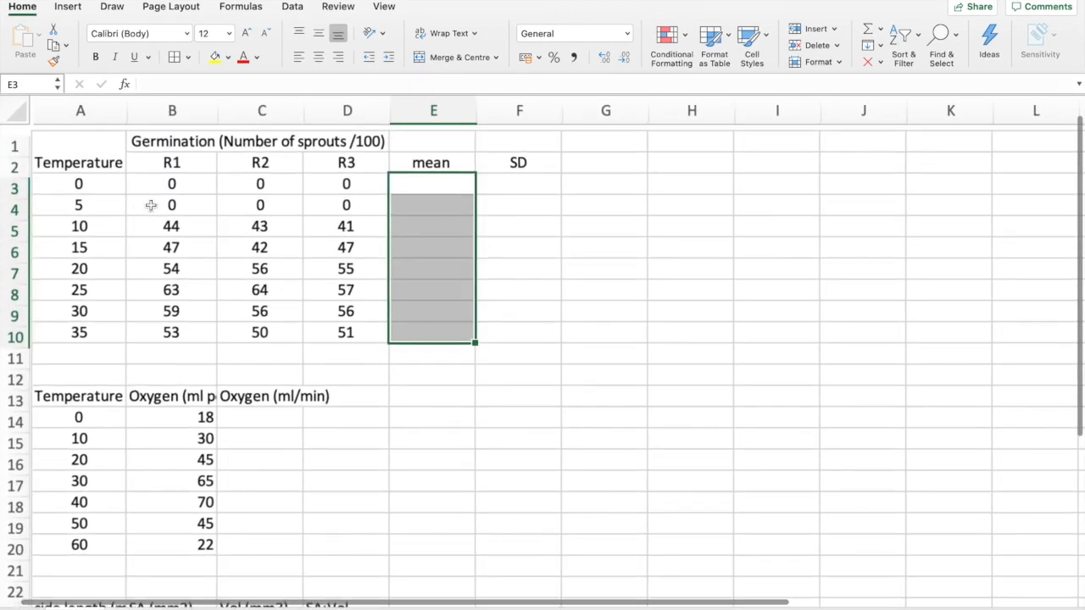
{"action": "left_click", "coordinate": [457, 190]}
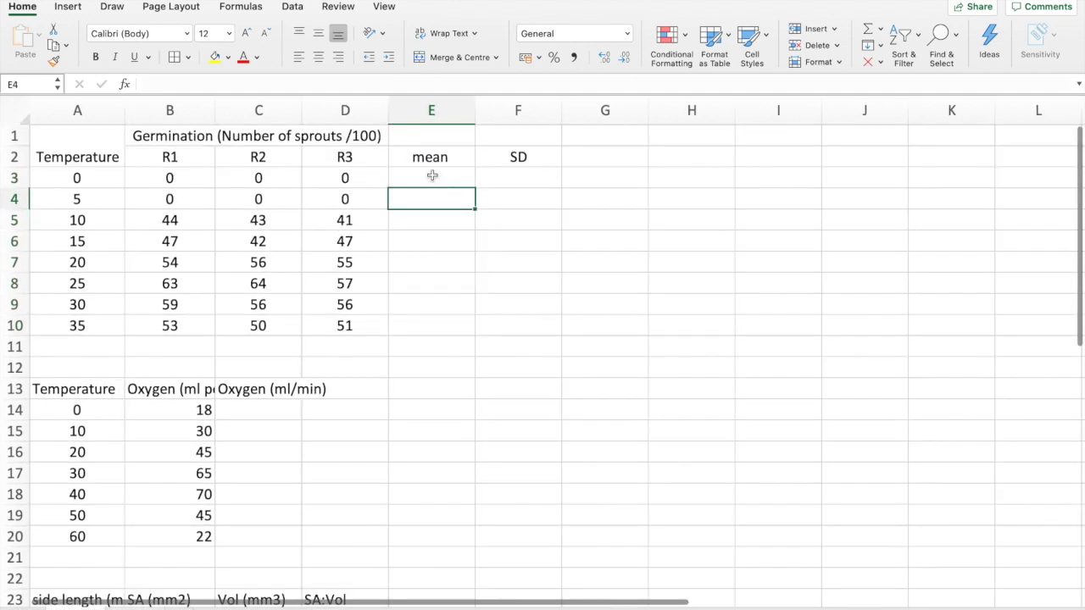
{"action": "left_click", "coordinate": [432, 175]}
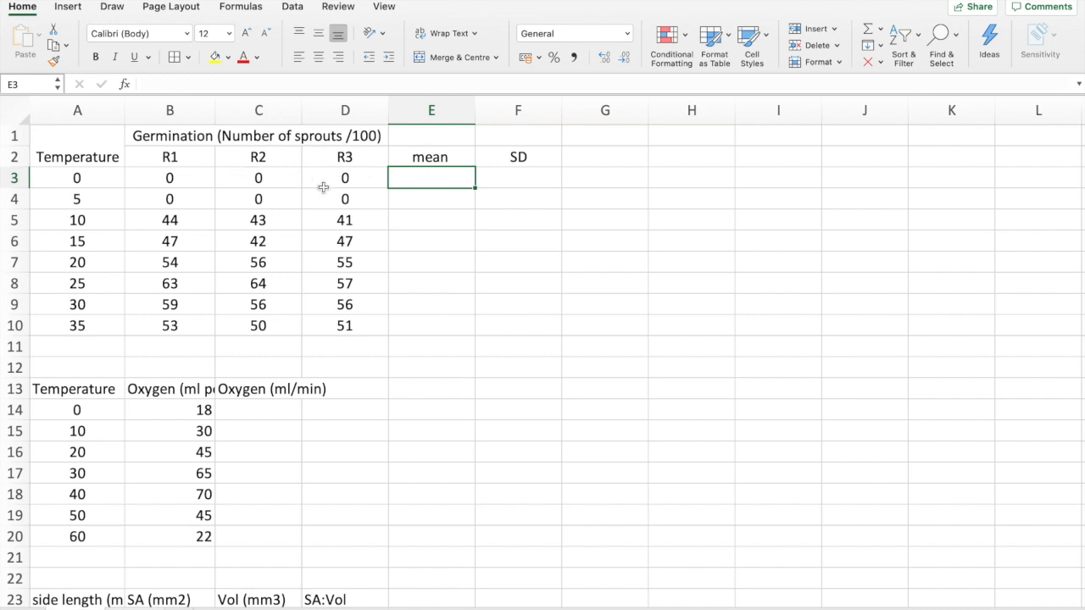
{"action": "type", "text": "="}
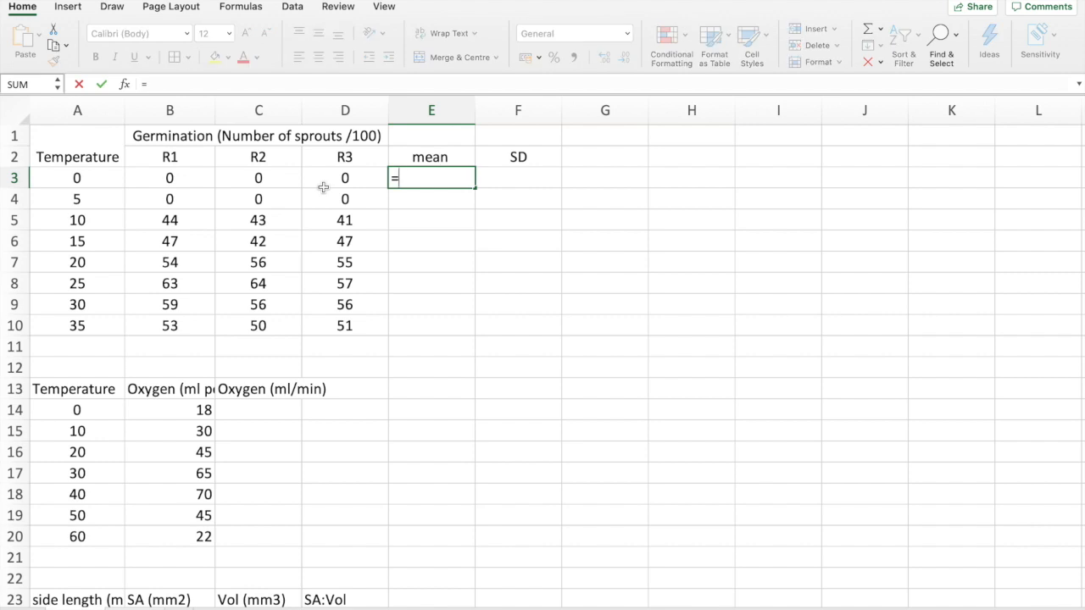
{"action": "left_click", "coordinate": [182, 175]}
{"action": "left_click", "coordinate": [260, 178]}
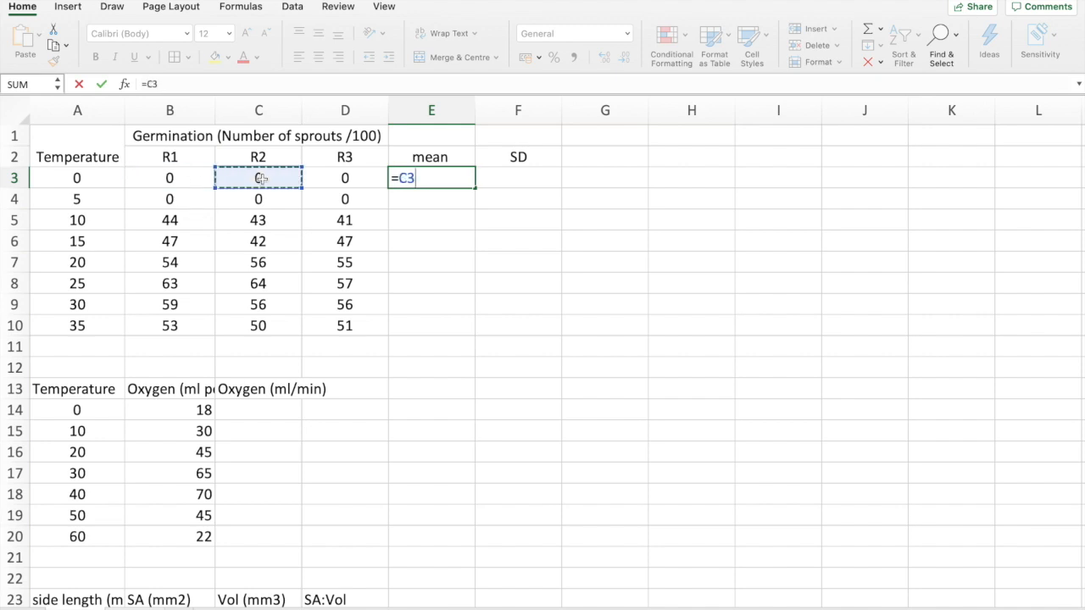
{"action": "left_click", "coordinate": [351, 175]}
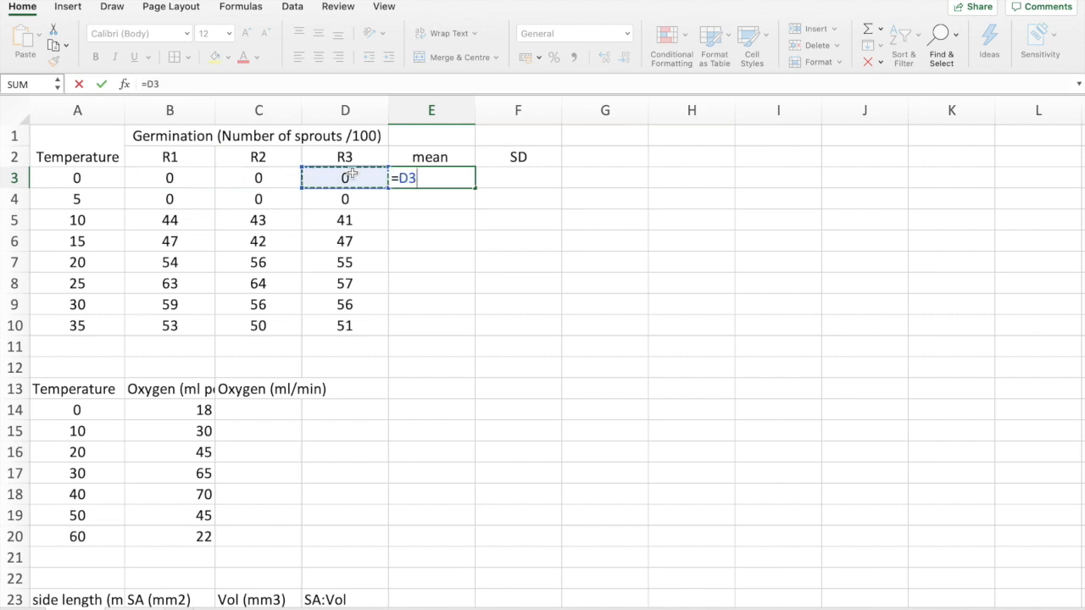
{"action": "key", "text": "BackSpace"}
{"action": "key", "text": "BackSpace"}
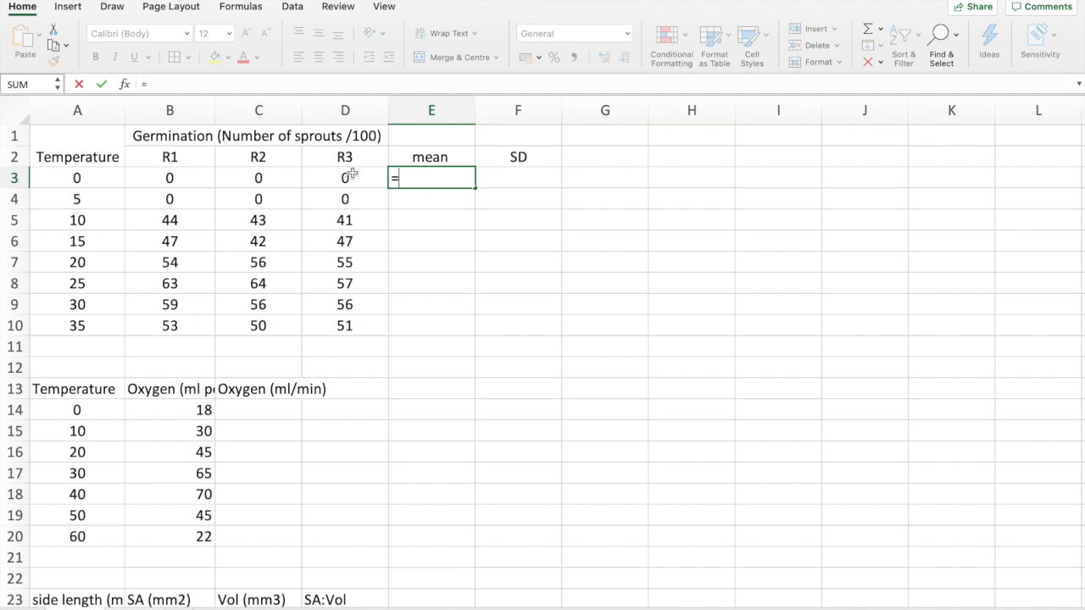
Complete the formula in E3 as =AVERAGE(B3:D3) to average the three replicates at temperature 0
{"action": "type", "text": "aver"}
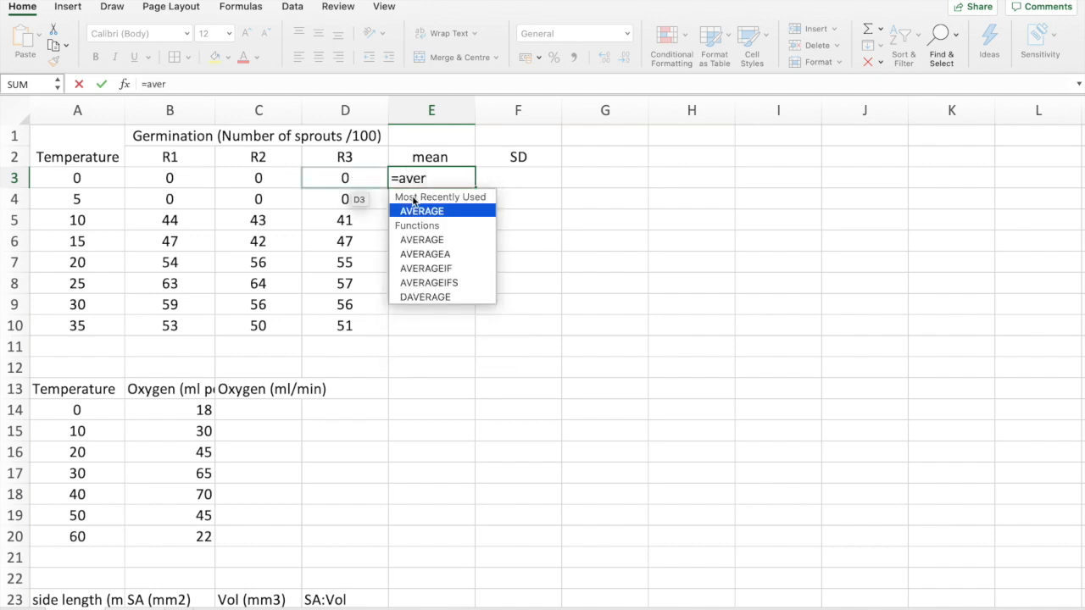
{"action": "double_click", "coordinate": [431, 212]}
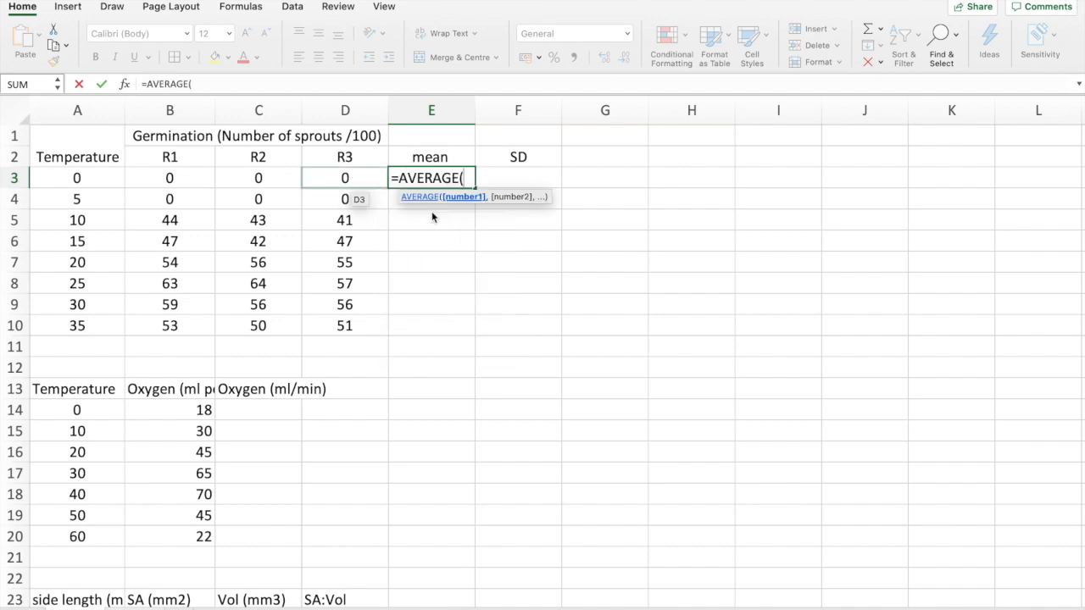
{"action": "left_click_drag", "start_coordinate": [169, 180], "coordinate": [331, 176]}
{"action": "type", "text": ")"}
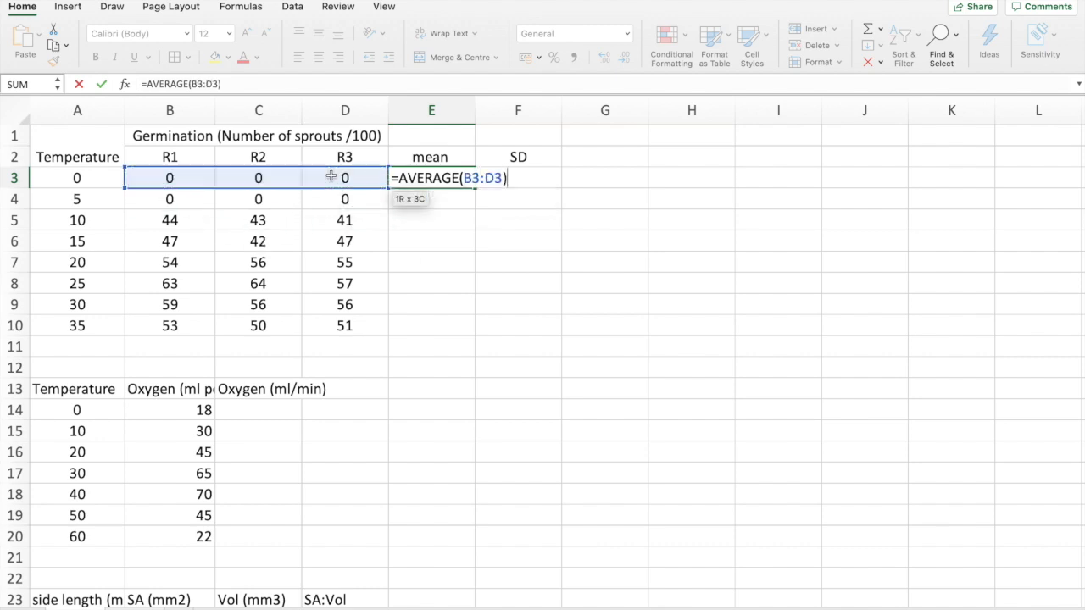
{"action": "key", "text": "Return"}
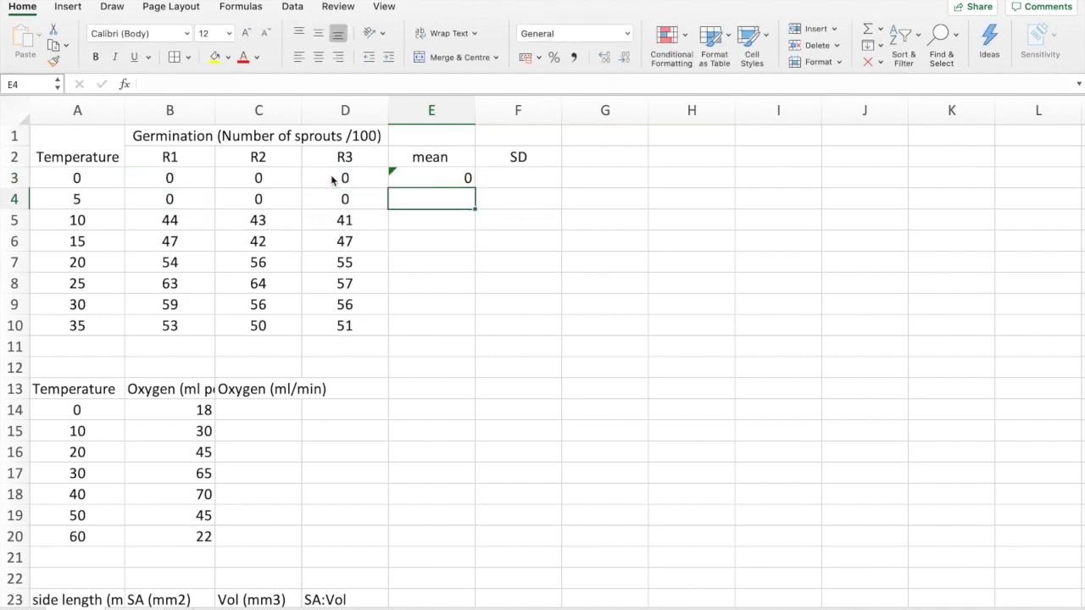
{"action": "left_click", "coordinate": [450, 222]}
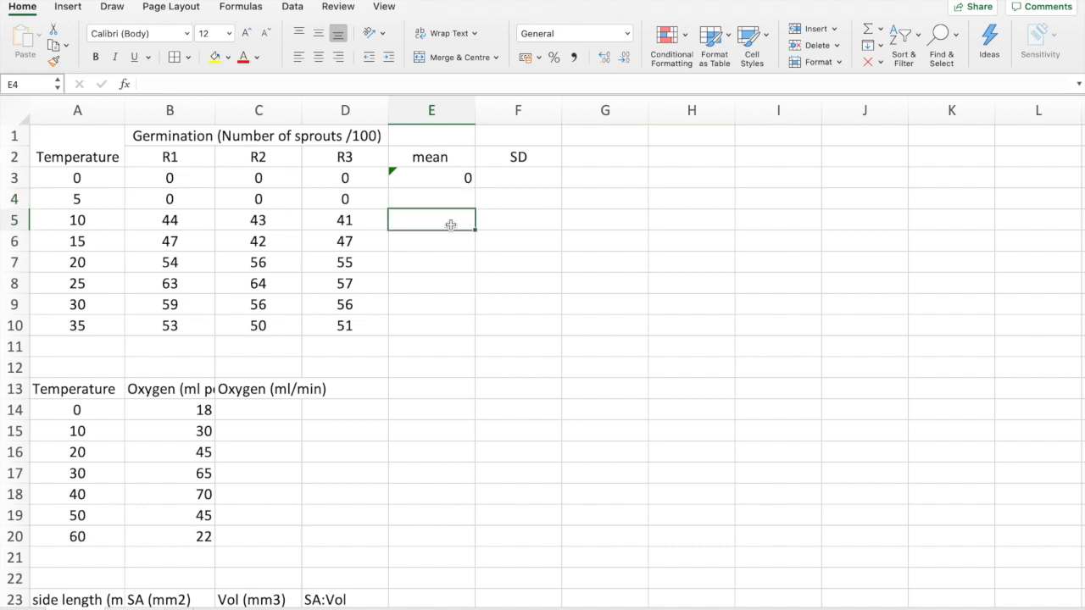
{"action": "left_click", "coordinate": [450, 241]}
{"action": "left_click", "coordinate": [443, 202]}
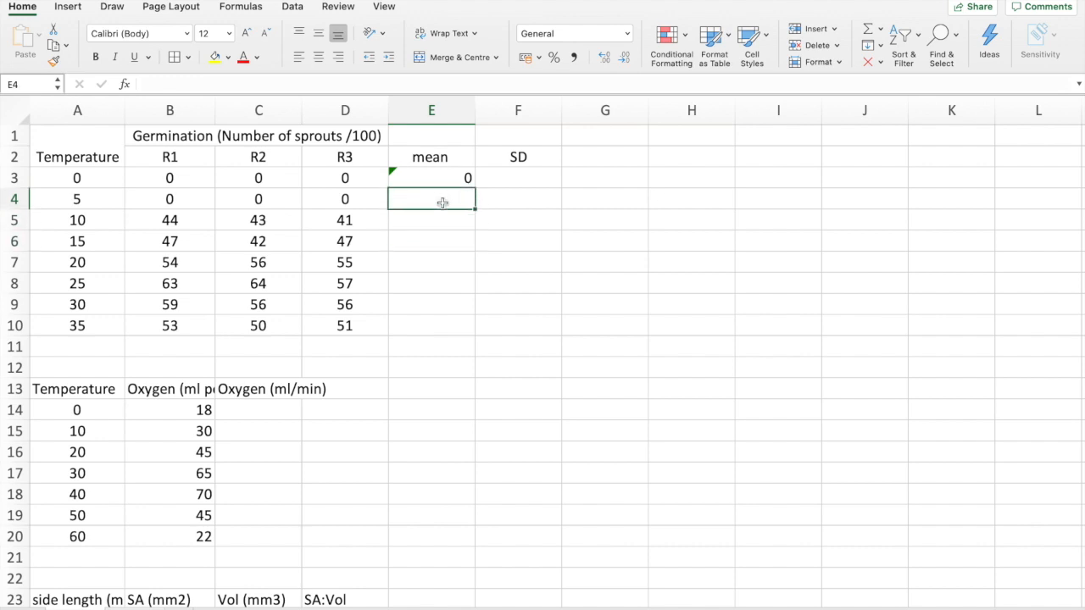
{"action": "type", "text": "=jdfsh"}
{"action": "key", "text": "BackSpace"}
{"action": "key", "text": "BackSpace"}
{"action": "key", "text": "BackSpace"}
{"action": "key", "text": "BackSpace"}
{"action": "key", "text": "BackSpace"}
{"action": "key", "text": "BackSpace"}
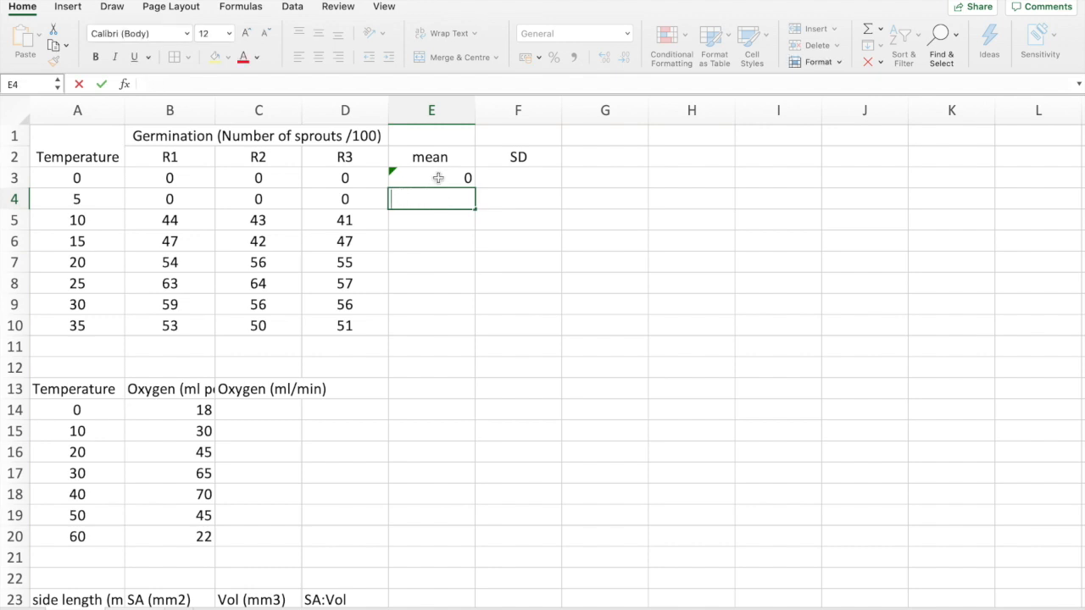
Try copying the mean formula from E3 into E4:E10, and undo the paste
{"action": "left_click", "coordinate": [438, 178]}
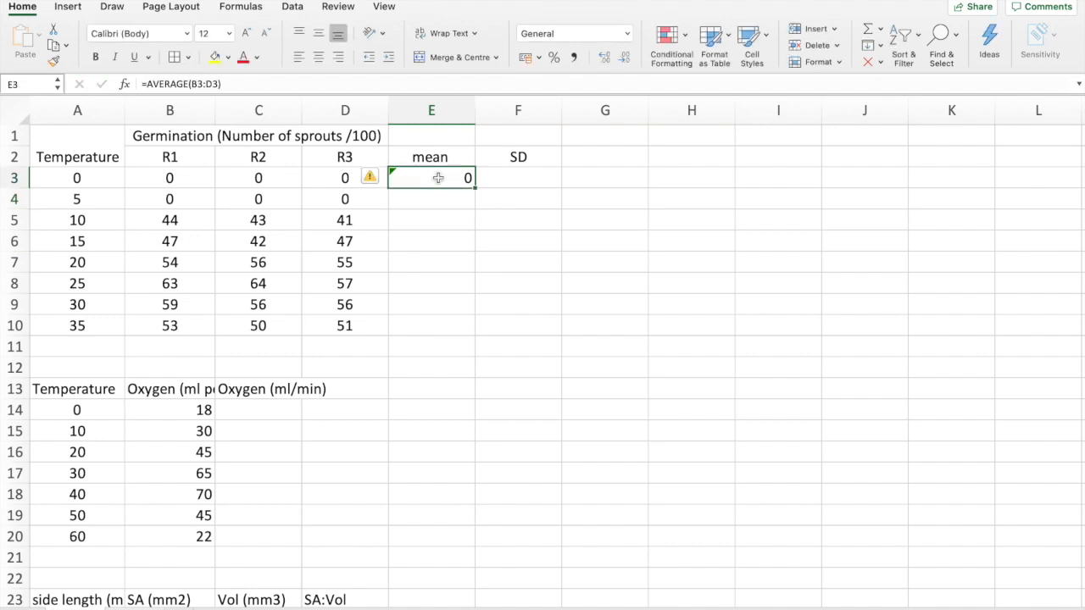
{"action": "key", "text": "super+c"}
{"action": "left_click_drag", "start_coordinate": [438, 200], "coordinate": [435, 326]}
{"action": "key", "text": "super+v"}
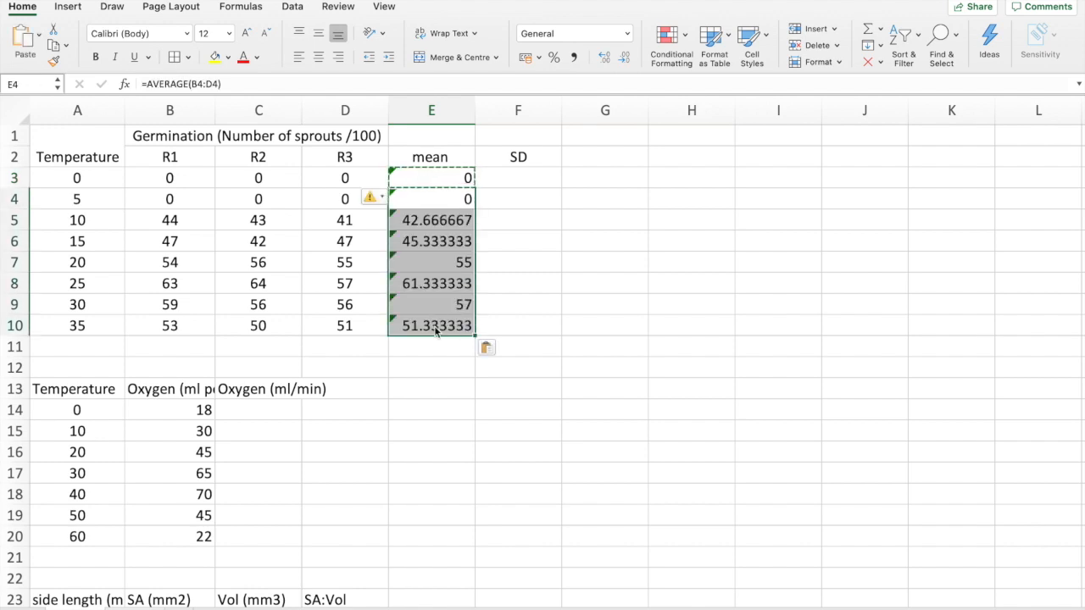
{"action": "key", "text": "super+z"}
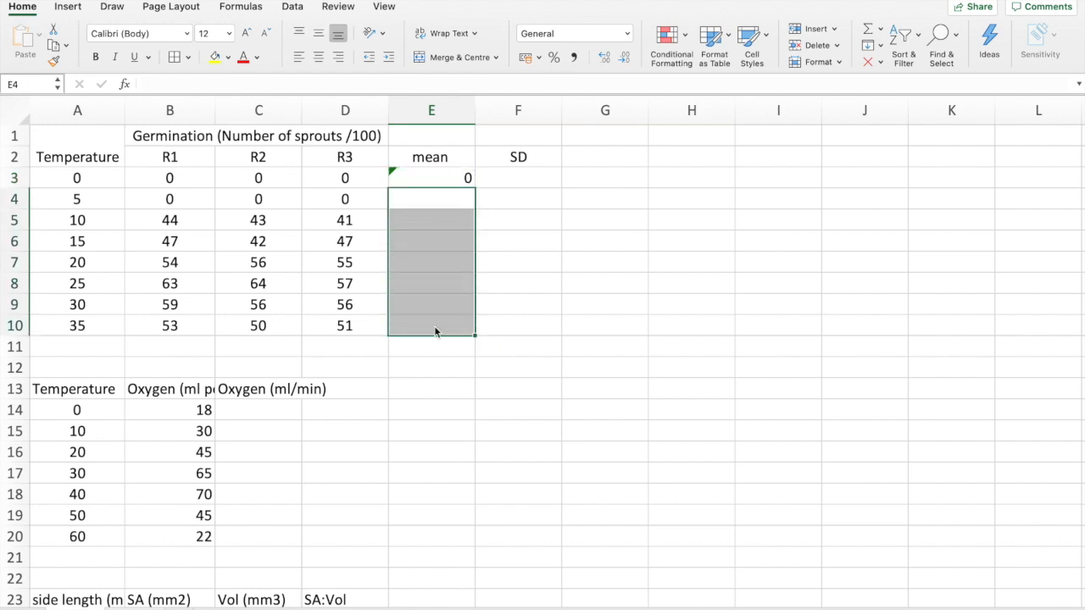
Fill the mean formula from E3 down through E10
{"action": "left_click", "coordinate": [463, 176]}
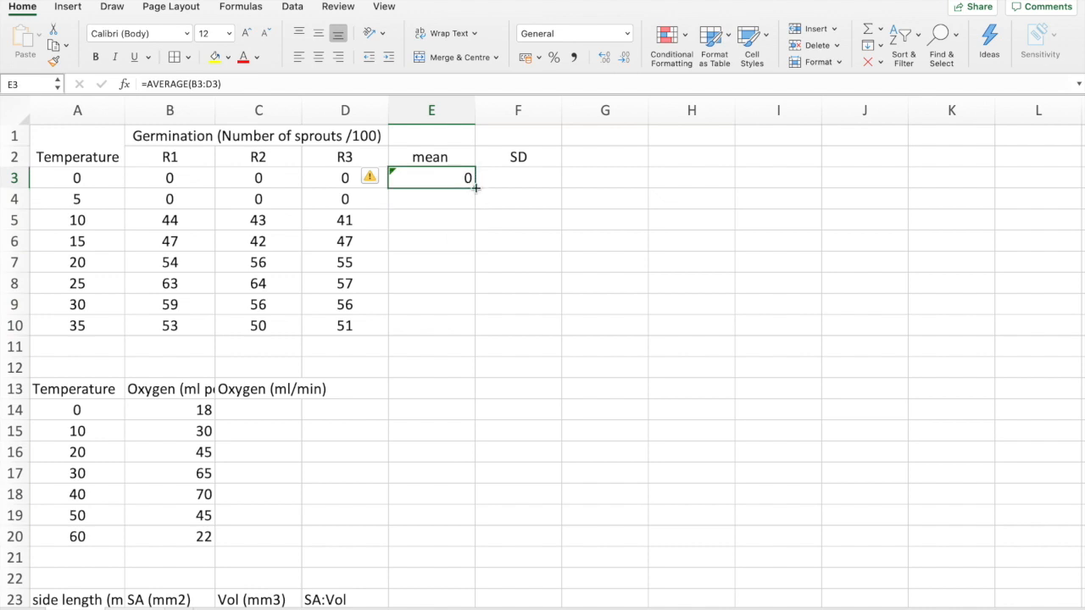
{"action": "left_click_drag", "start_coordinate": [475, 188], "coordinate": [468, 328]}
{"action": "left_click", "coordinate": [538, 270]}
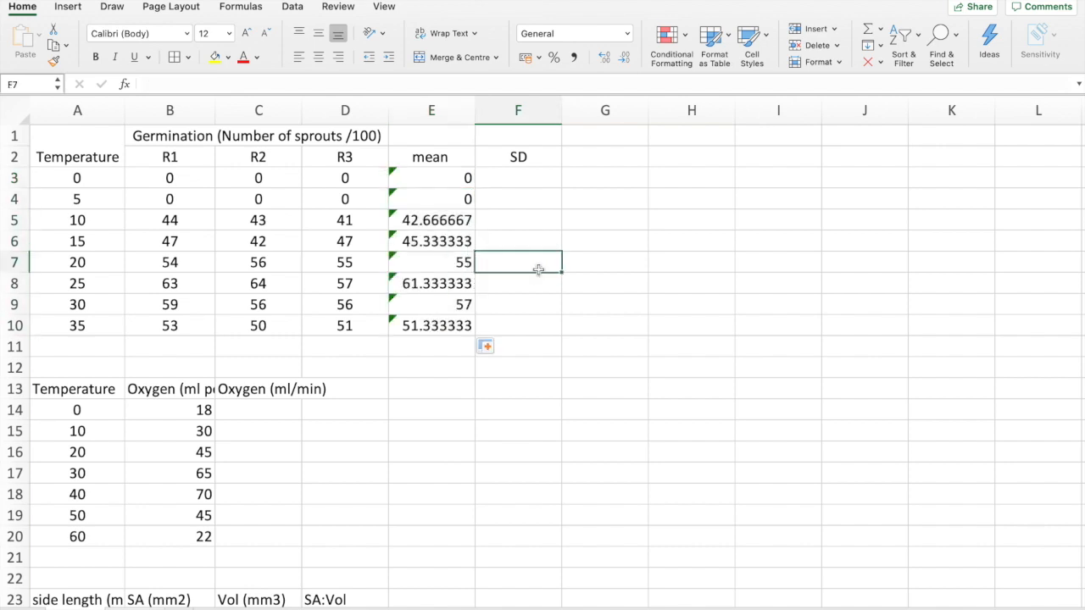
Examine the error warning options on mean cell E5 and the cell range its formula uses
{"action": "left_click", "coordinate": [439, 218]}
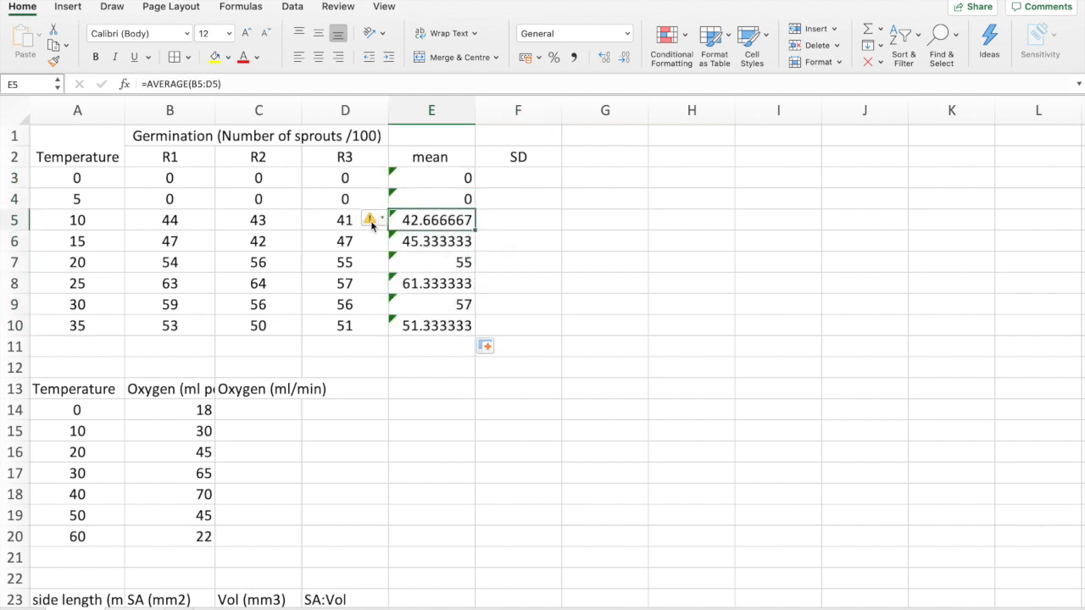
{"action": "left_click", "coordinate": [371, 222]}
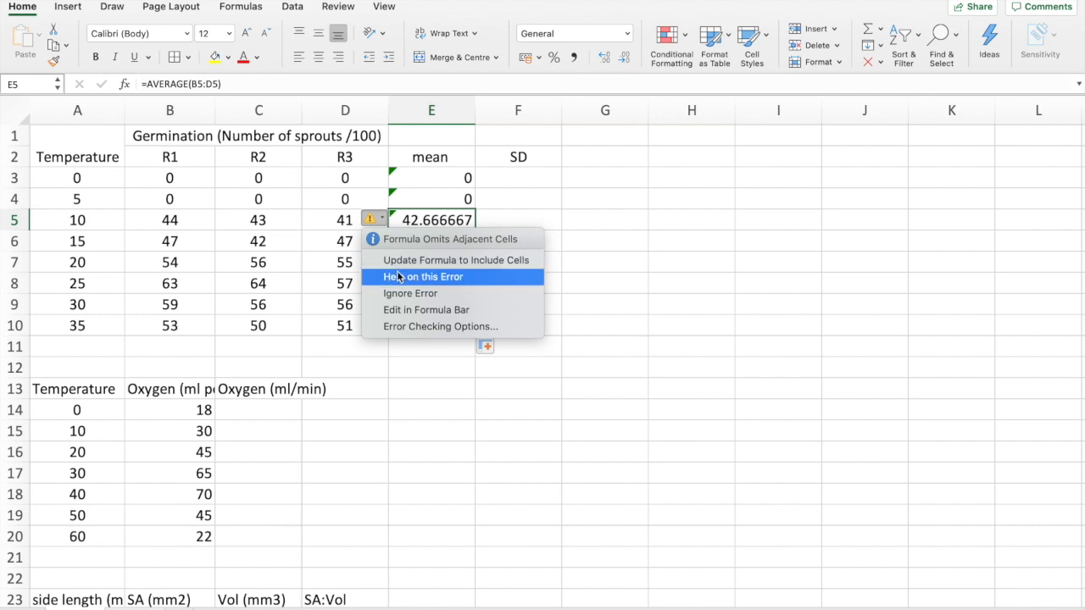
{"action": "left_click", "coordinate": [515, 194]}
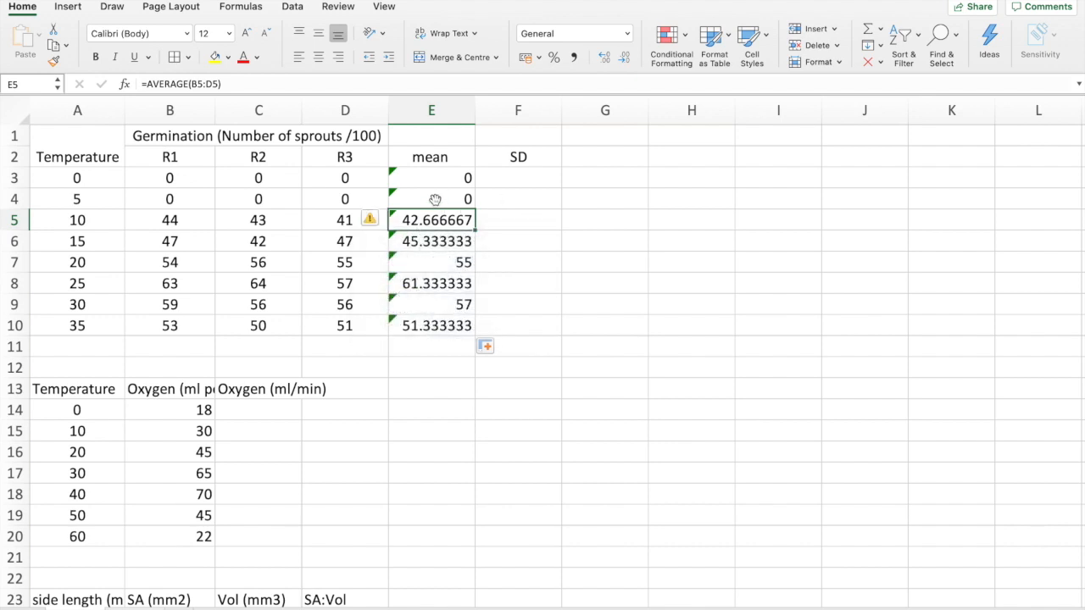
{"action": "left_click", "coordinate": [437, 247]}
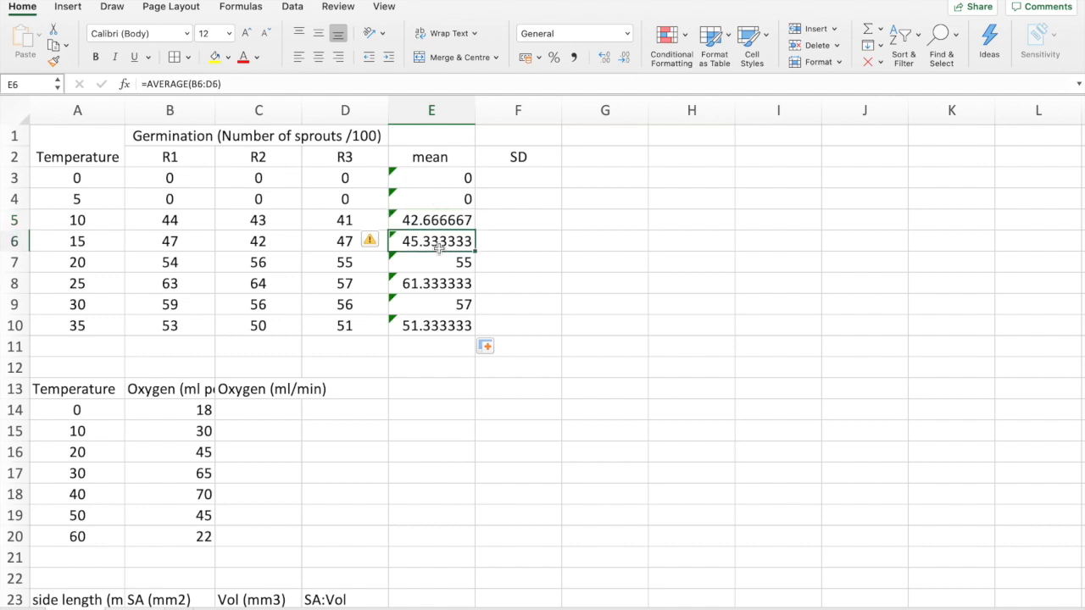
{"action": "double_click", "coordinate": [433, 222]}
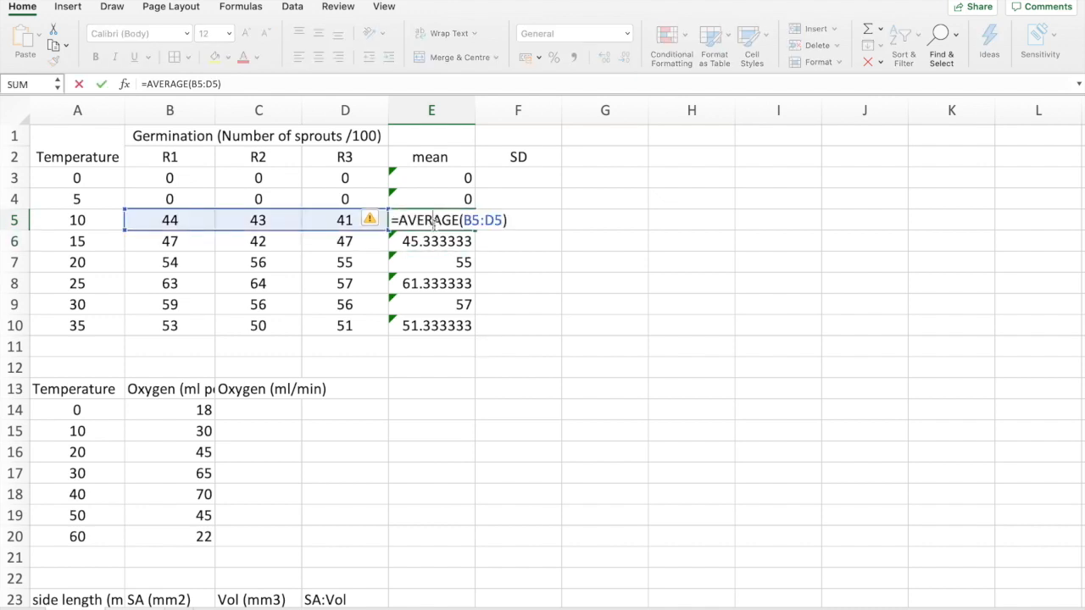
{"action": "key", "text": "Return"}
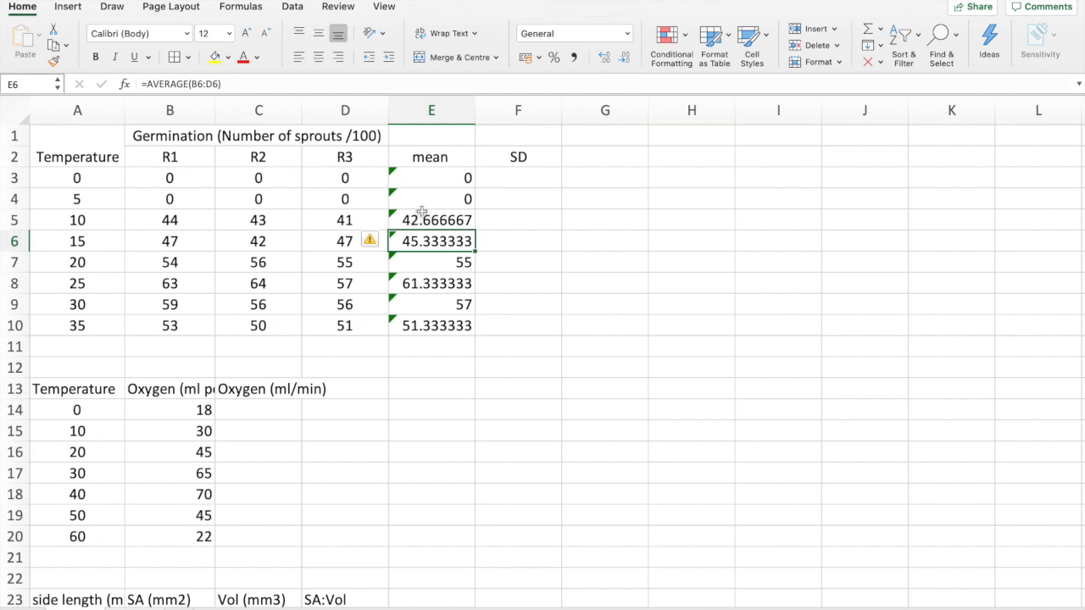
Ignore the formula error warnings for the mean cells E3:E10
{"action": "left_click_drag", "start_coordinate": [441, 177], "coordinate": [423, 324]}
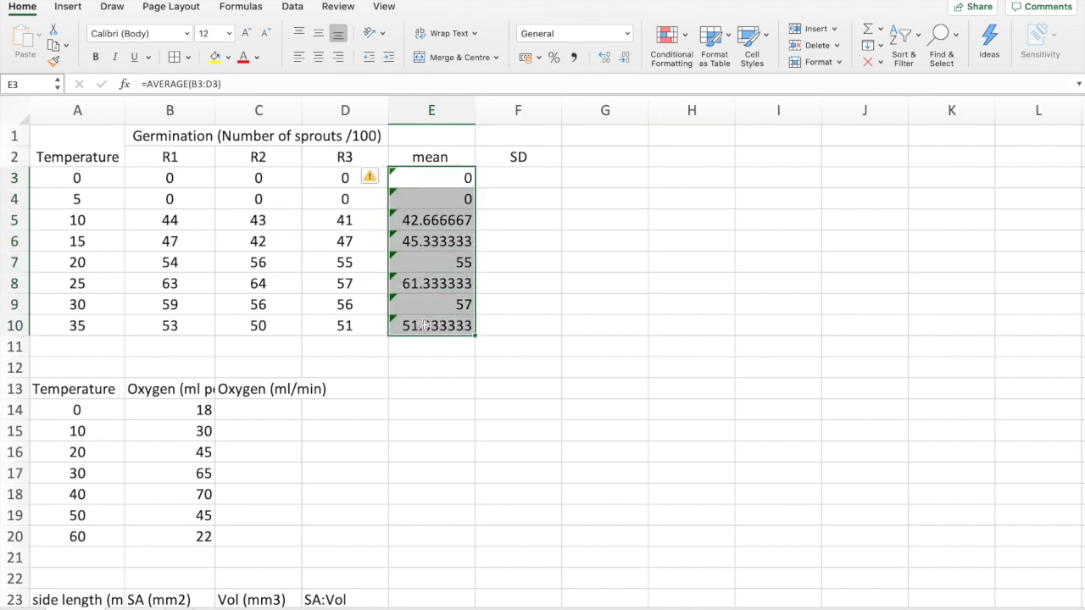
{"action": "left_click", "coordinate": [370, 177]}
{"action": "left_click", "coordinate": [388, 251]}
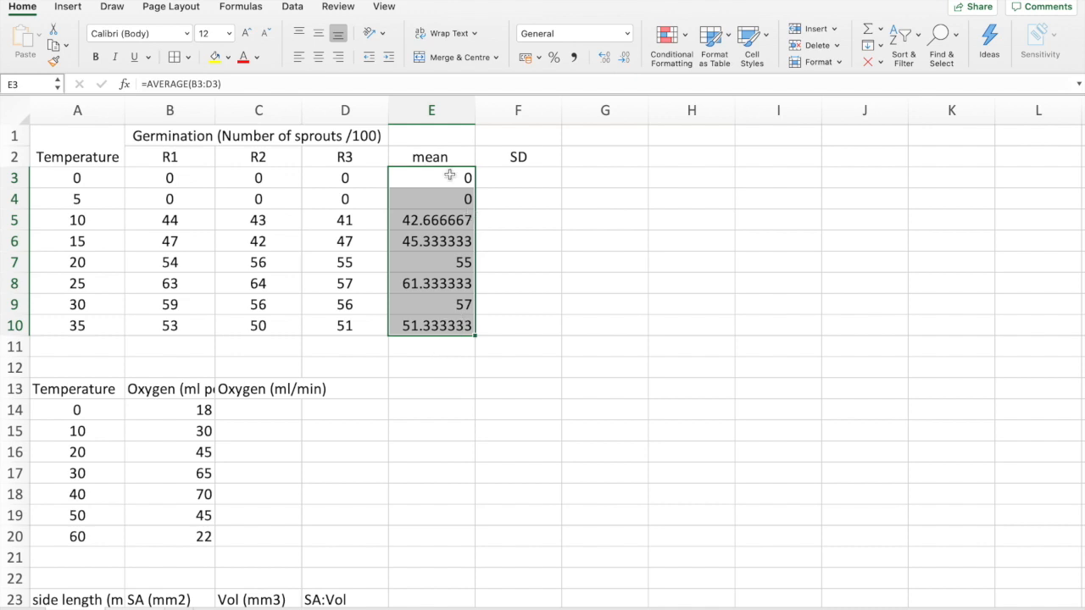
{"action": "left_click", "coordinate": [324, 220]}
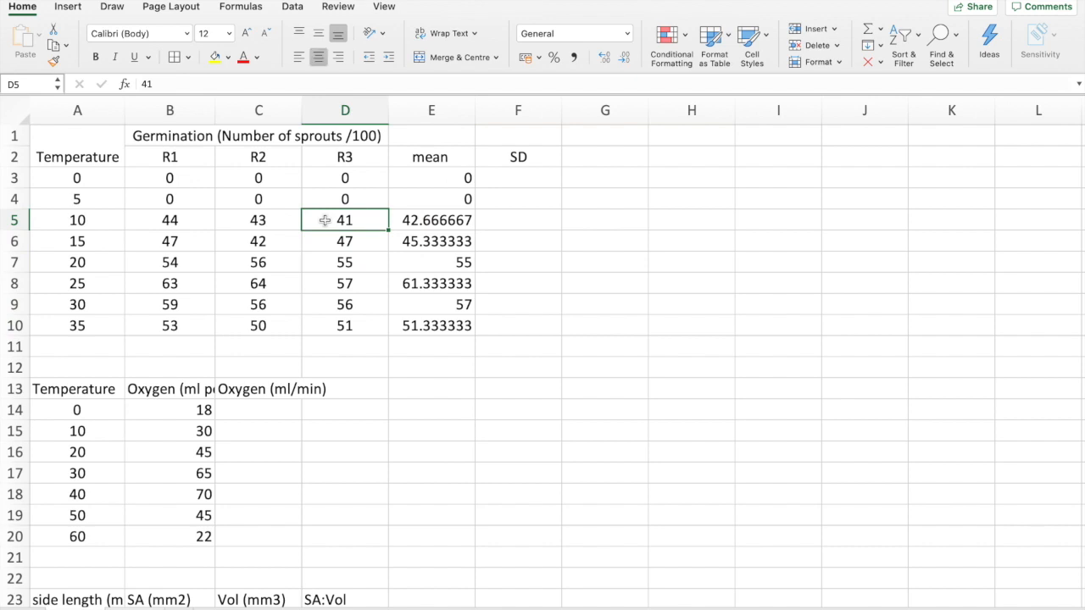
Format the mean values in E3:E10 to show no decimal places
{"action": "left_click_drag", "start_coordinate": [439, 176], "coordinate": [435, 320]}
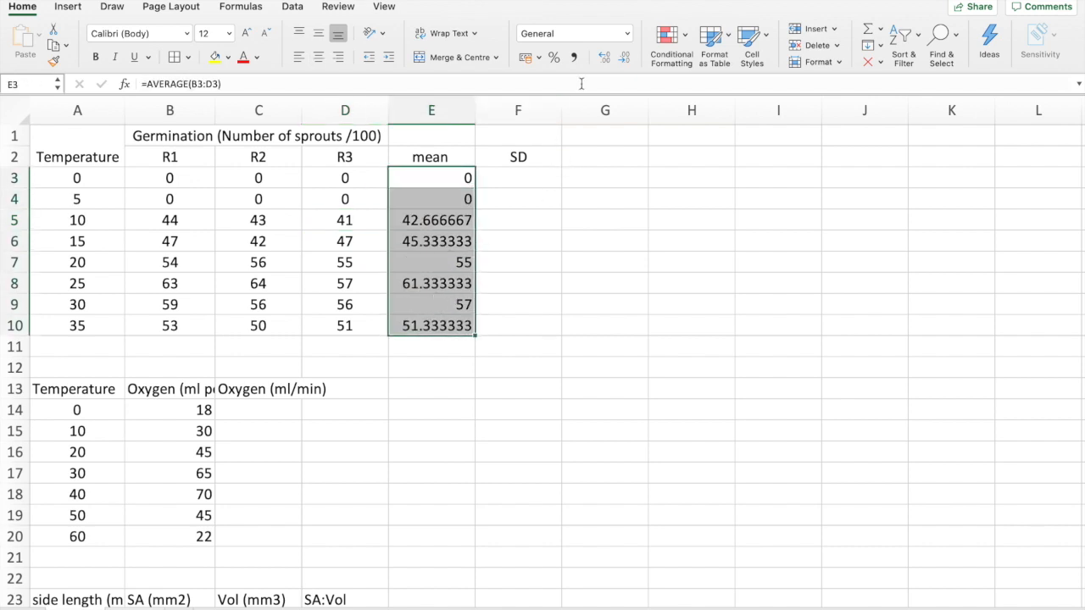
{"action": "left_click", "coordinate": [622, 60]}
{"action": "left_click", "coordinate": [622, 60]}
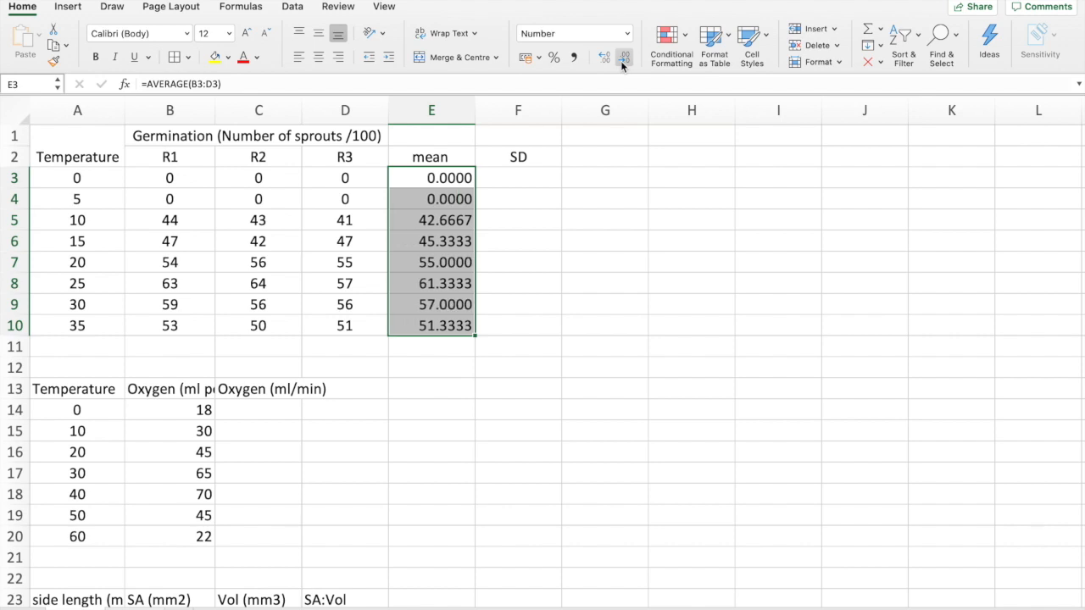
{"action": "left_click", "coordinate": [621, 60]}
{"action": "left_click", "coordinate": [622, 59]}
{"action": "left_click", "coordinate": [622, 60]}
{"action": "left_click", "coordinate": [622, 60]}
{"action": "left_click", "coordinate": [603, 58]}
{"action": "left_click", "coordinate": [603, 57]}
{"action": "left_click", "coordinate": [603, 58]}
{"action": "left_click", "coordinate": [604, 58]}
{"action": "left_click", "coordinate": [604, 58]}
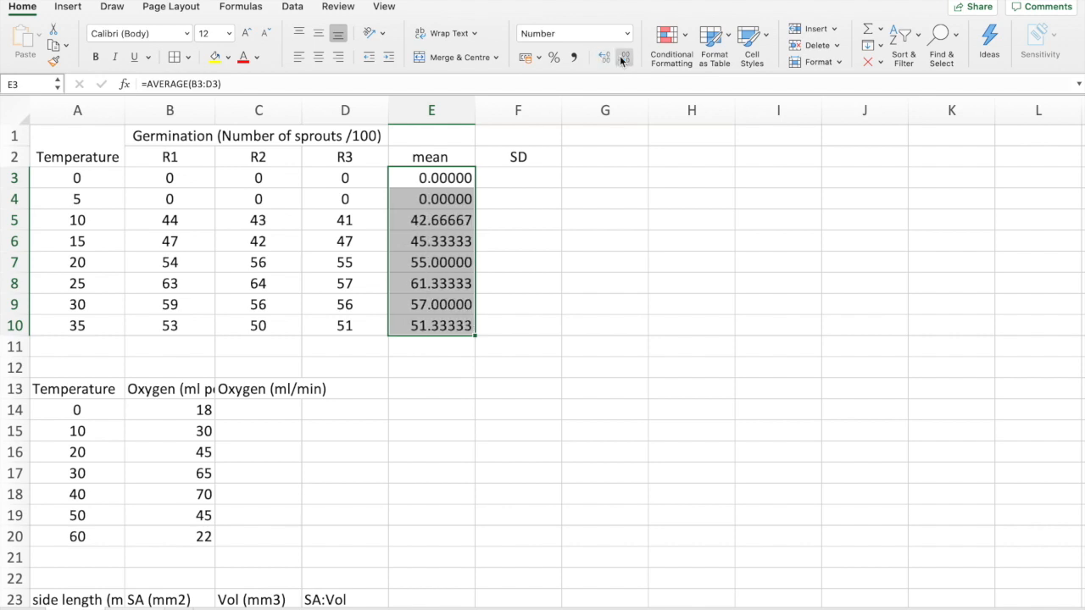
{"action": "left_click", "coordinate": [622, 58]}
{"action": "left_click", "coordinate": [622, 58]}
{"action": "left_click", "coordinate": [622, 58]}
{"action": "left_click", "coordinate": [622, 58]}
{"action": "left_click", "coordinate": [622, 57]}
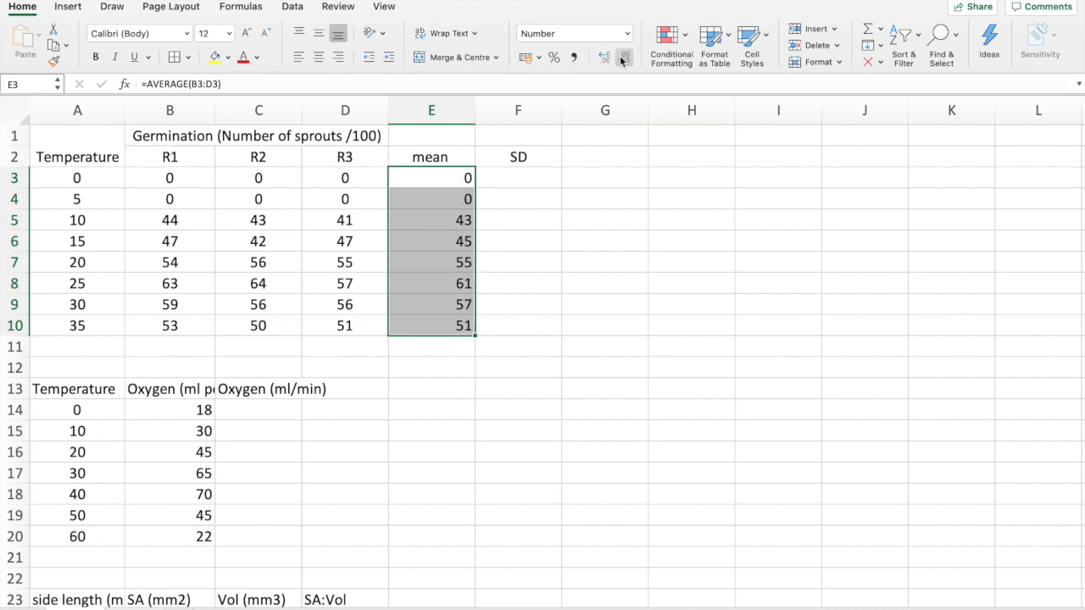
Calculate the standard deviation of replicates B3:D3 in cell F3 with the STDEV function
{"action": "left_click", "coordinate": [549, 325]}
{"action": "left_click", "coordinate": [536, 183]}
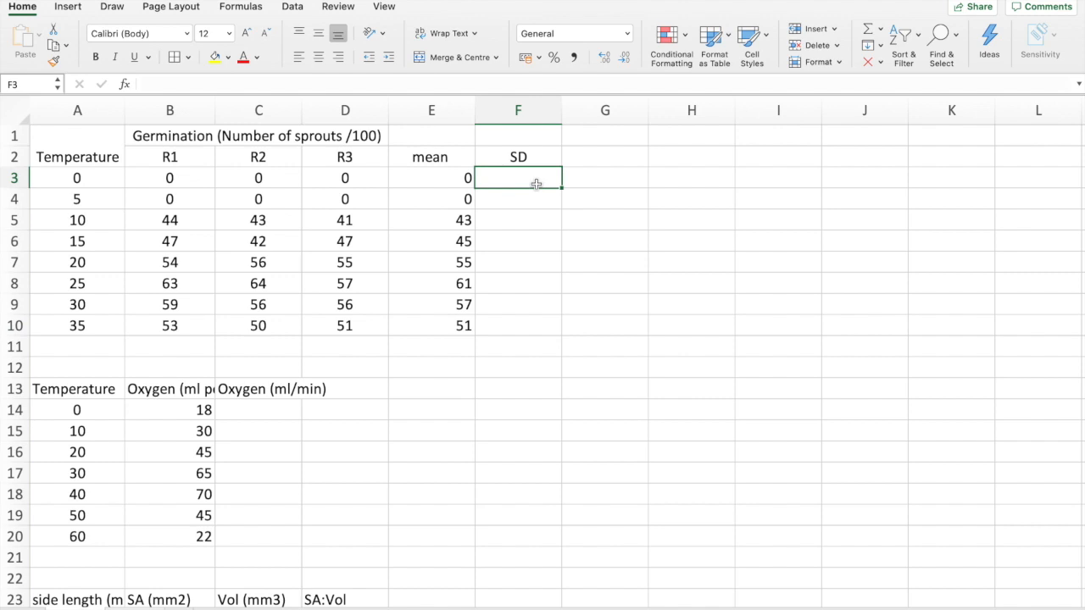
{"action": "type", "text": "="}
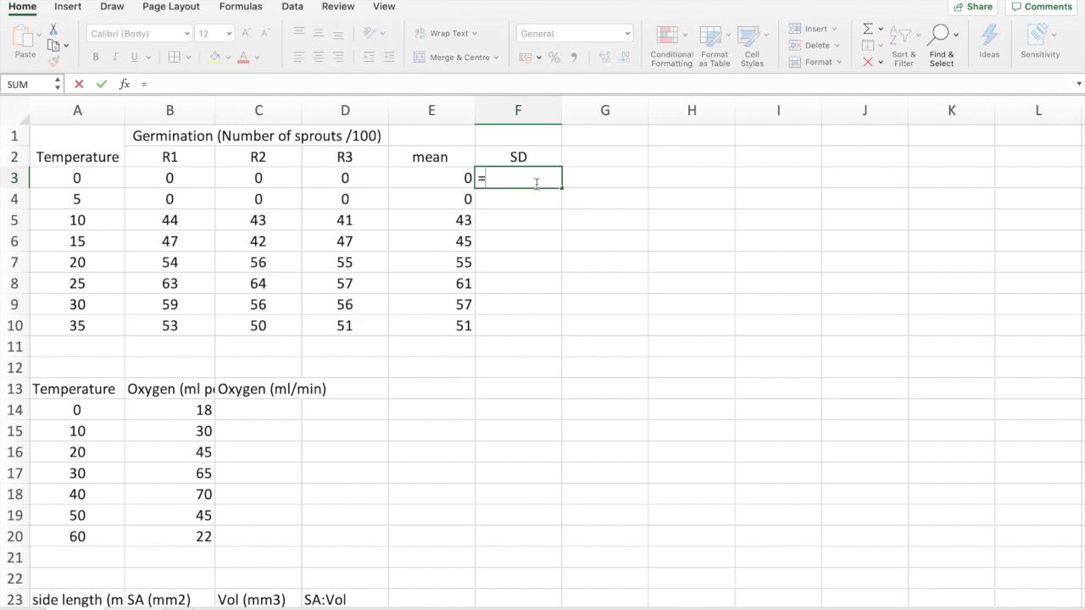
{"action": "type", "text": "St"}
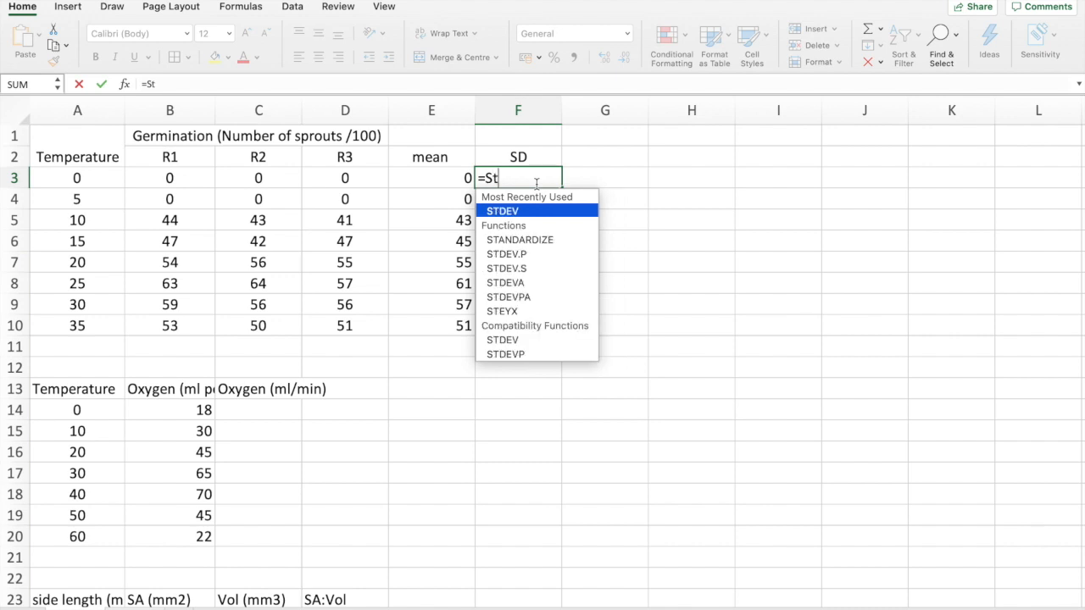
{"action": "double_click", "coordinate": [532, 211]}
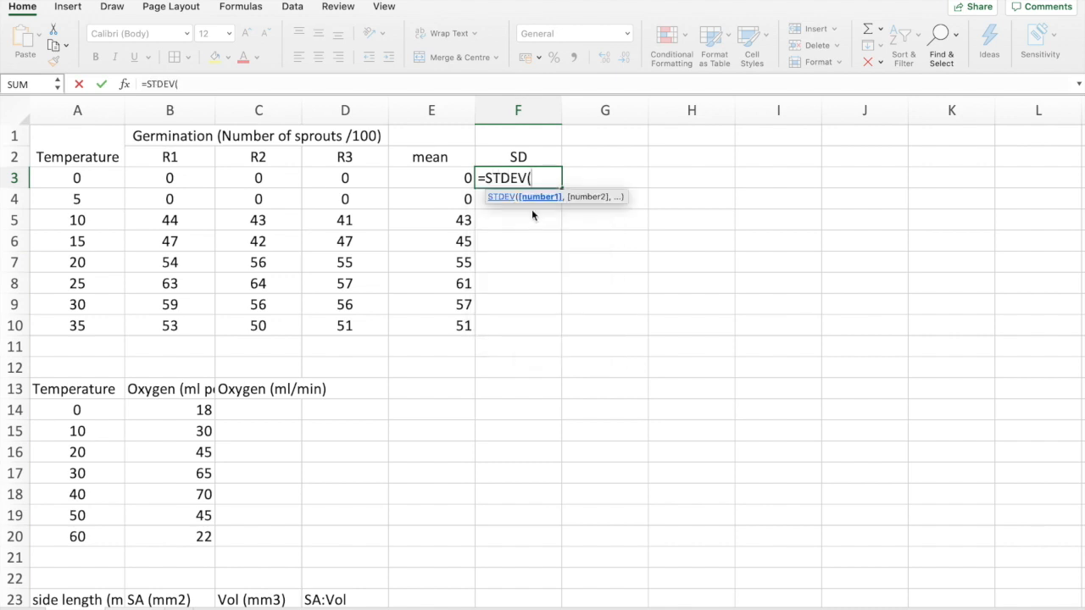
{"action": "left_click_drag", "start_coordinate": [167, 178], "coordinate": [339, 180]}
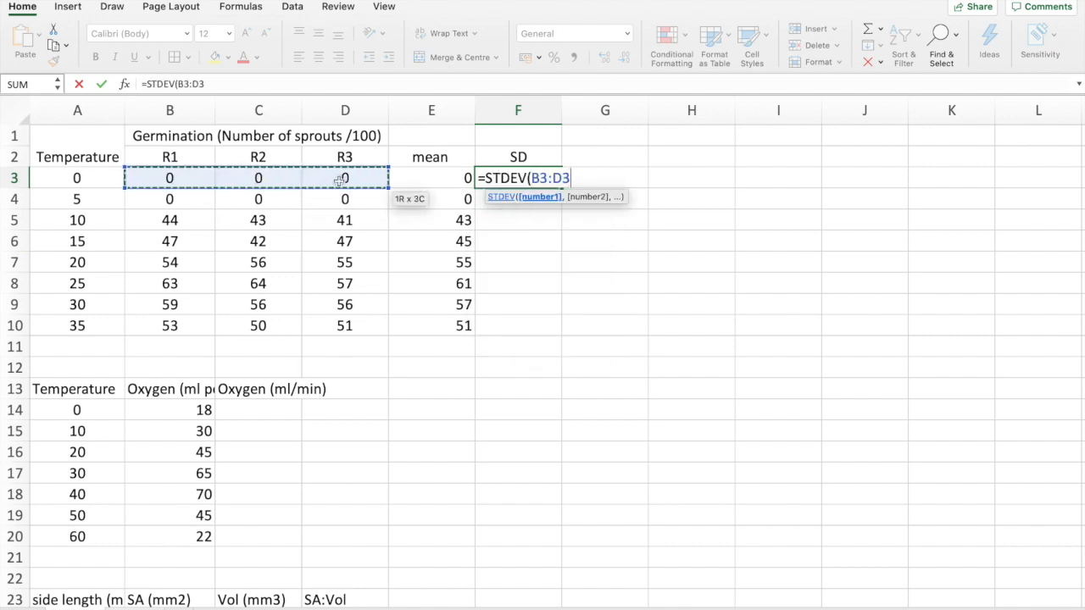
{"action": "key", "text": "Return"}
Delete the standard deviation formula in F3 and the SD heading in F2
{"action": "left_click", "coordinate": [519, 183]}
{"action": "key", "text": "Delete"}
{"action": "left_click", "coordinate": [516, 161]}
{"action": "key", "text": "Delete"}
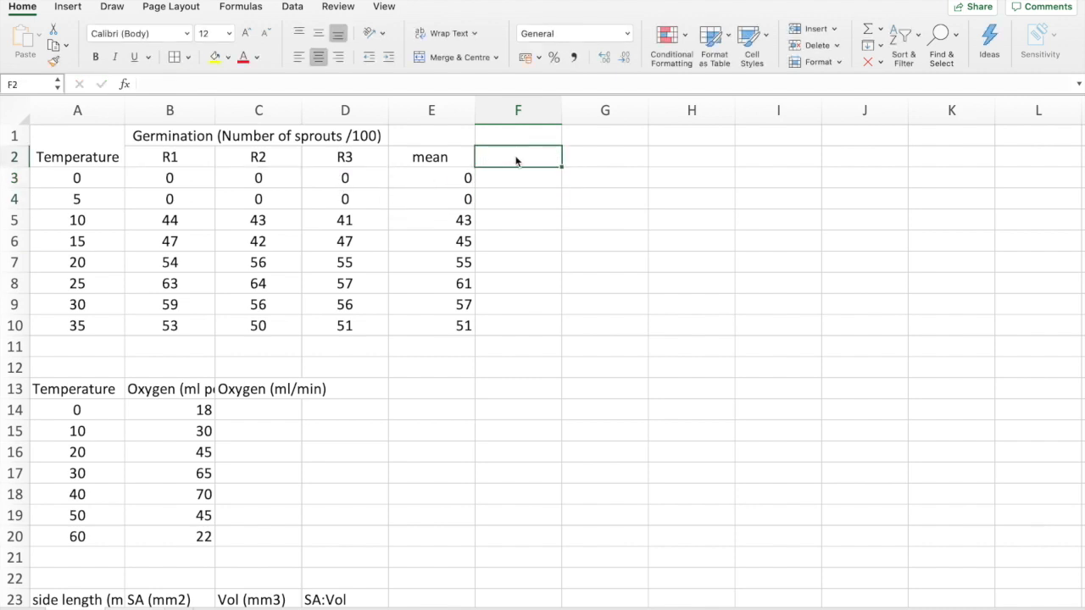
Extend the merged, centred Germination heading across B1:E1 so it also covers the mean column
{"action": "scroll", "coordinate": [376, 415], "scroll_direction": "down", "scroll_amount": 3}
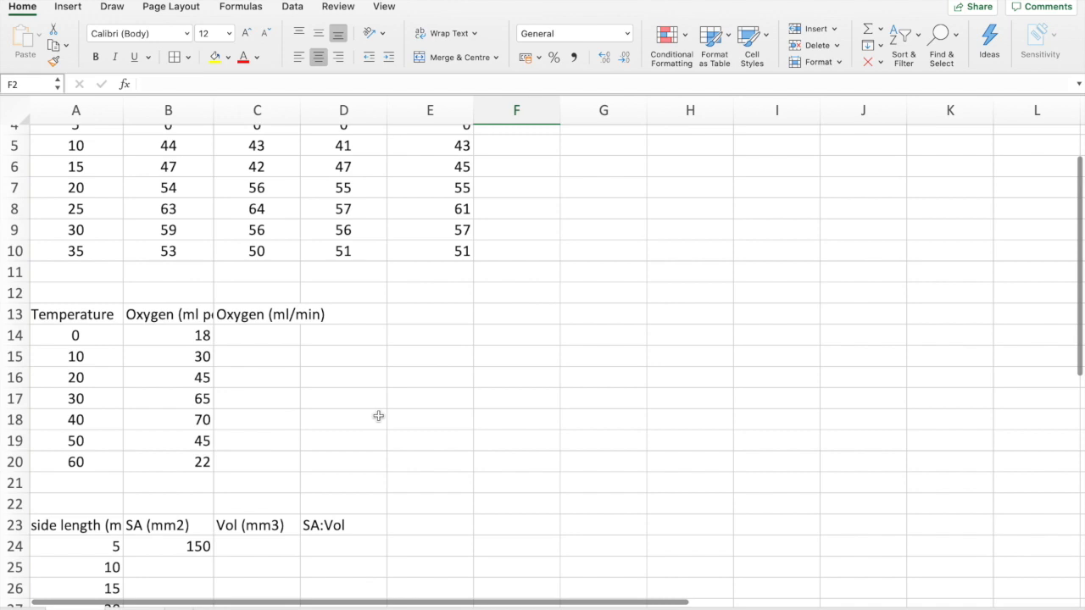
{"action": "scroll", "coordinate": [377, 415], "scroll_direction": "down", "scroll_amount": 2}
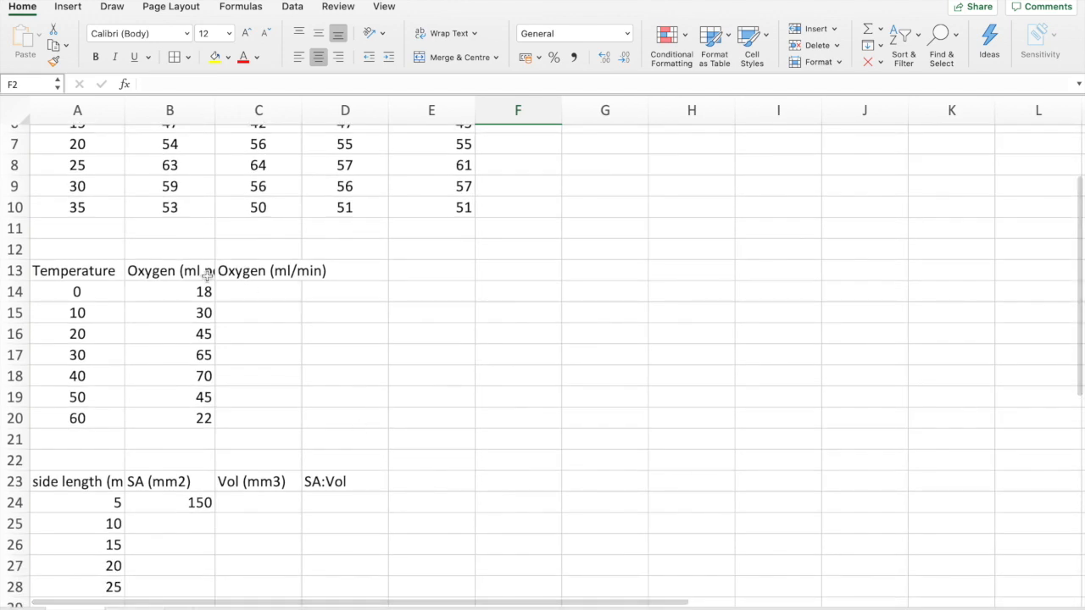
{"action": "scroll", "coordinate": [207, 276], "scroll_direction": "up", "scroll_amount": 3}
{"action": "left_click", "coordinate": [182, 137]}
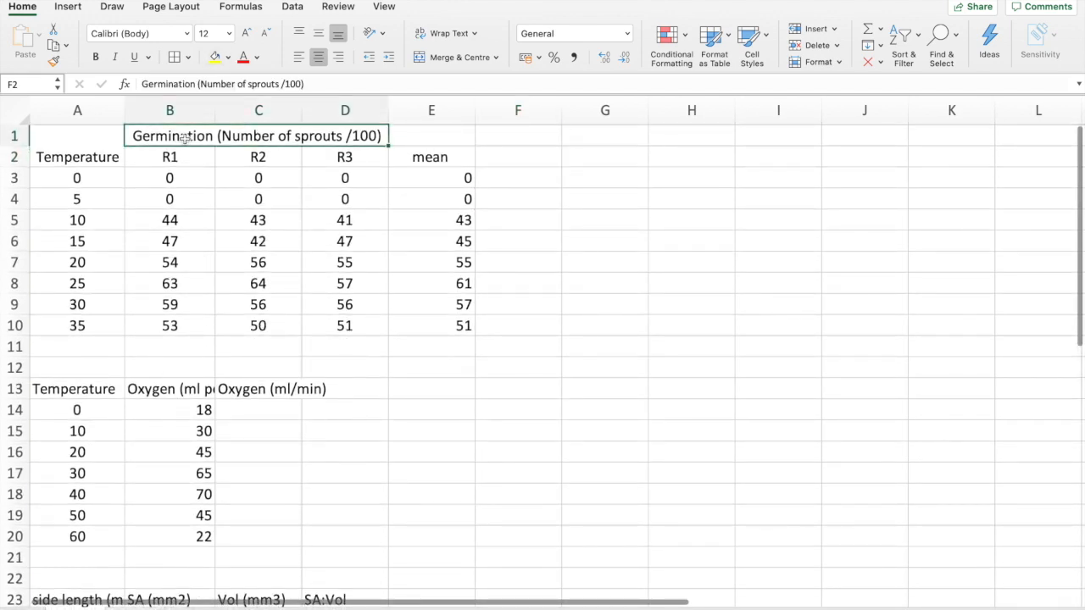
{"action": "left_click", "coordinate": [402, 141]}
{"action": "left_click", "coordinate": [443, 156]}
{"action": "left_click_drag", "start_coordinate": [208, 140], "coordinate": [419, 129]}
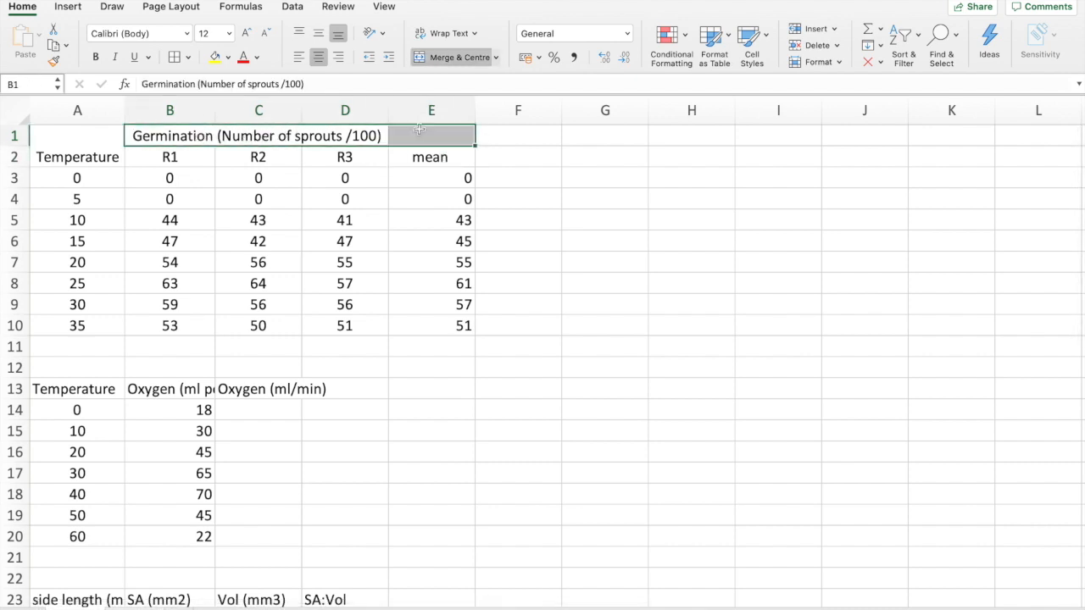
{"action": "left_click", "coordinate": [442, 57]}
{"action": "left_click", "coordinate": [442, 57]}
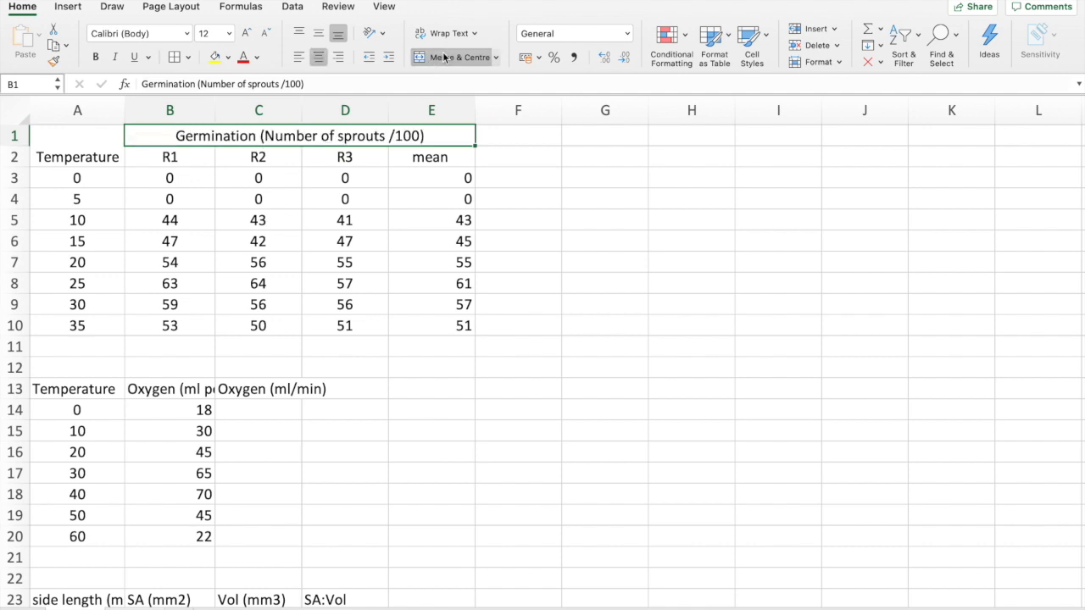
Apply borders around all cells of the germination table A1:E10
{"action": "left_click", "coordinate": [473, 206]}
{"action": "left_click_drag", "start_coordinate": [90, 136], "coordinate": [458, 326]}
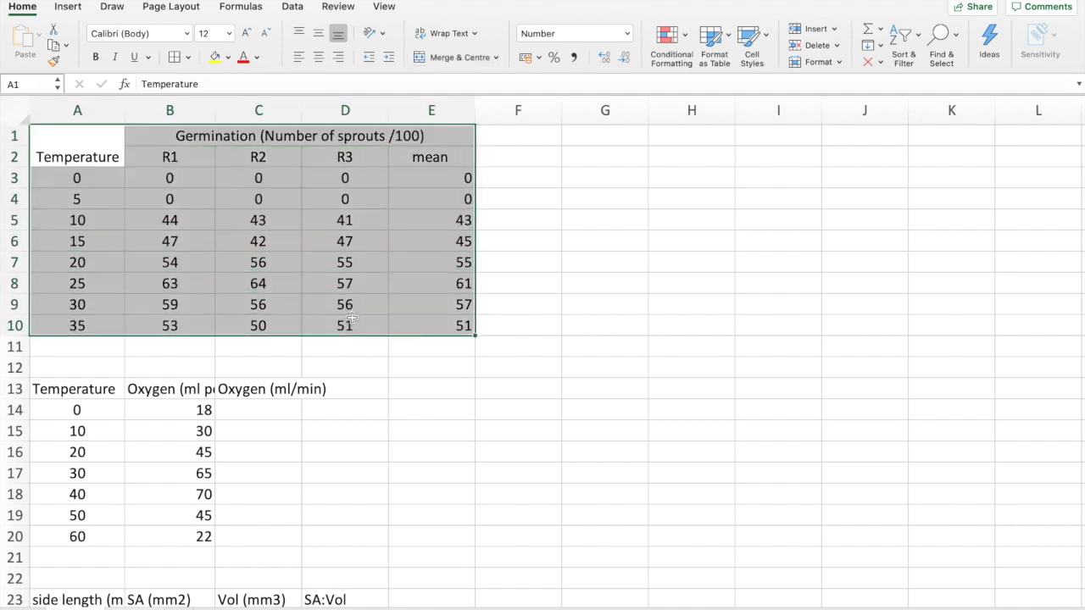
{"action": "left_click", "coordinate": [173, 56]}
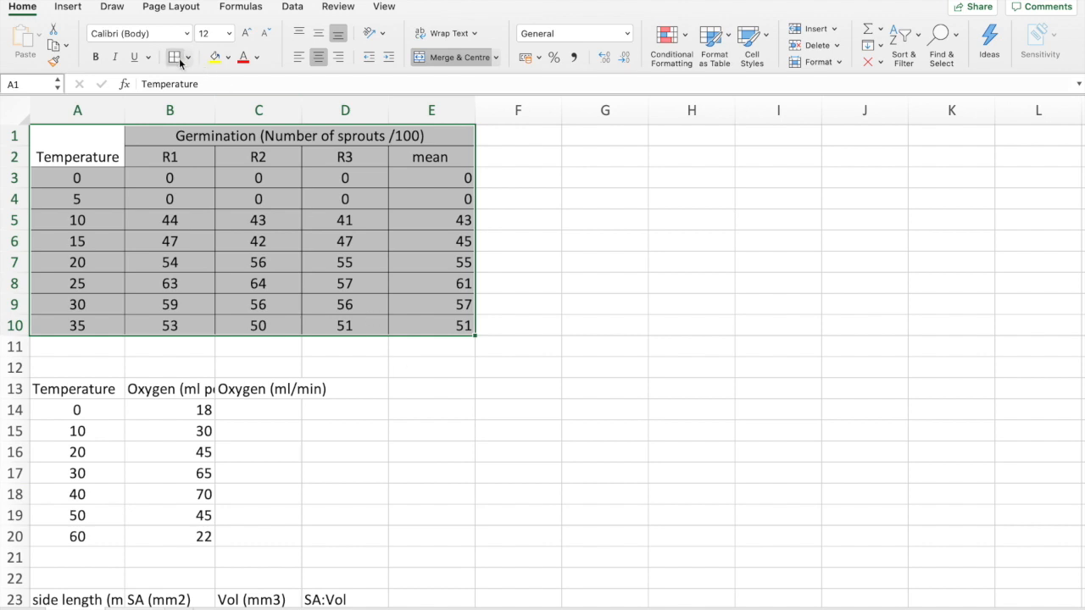
Centre the contents of the germination table A1:E10 both horizontally and vertically
{"action": "left_click", "coordinate": [318, 33]}
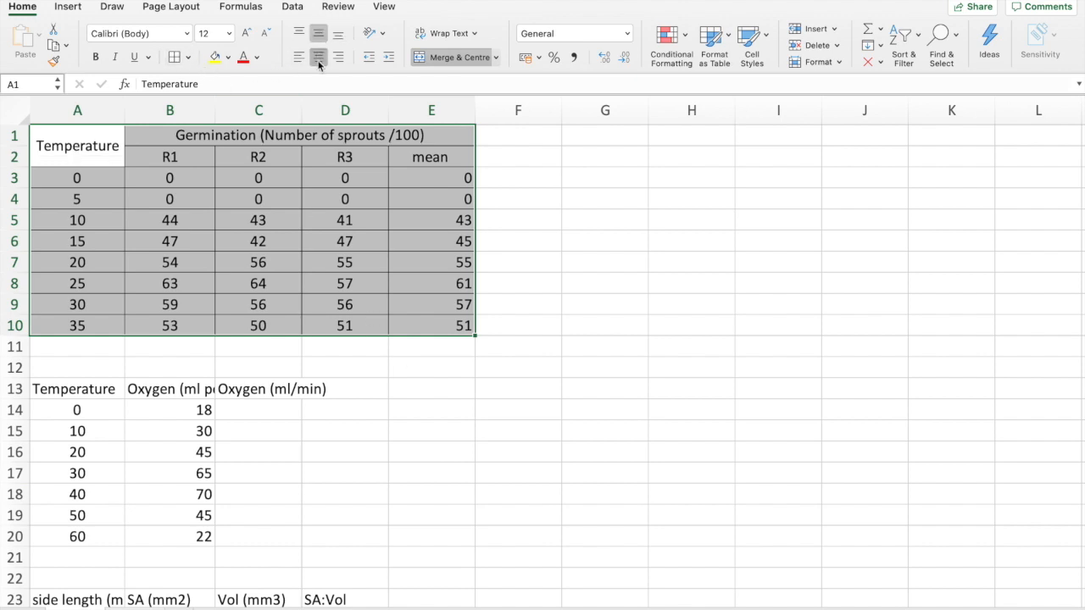
{"action": "left_click", "coordinate": [319, 56]}
{"action": "left_click", "coordinate": [338, 57]}
{"action": "left_click", "coordinate": [338, 33]}
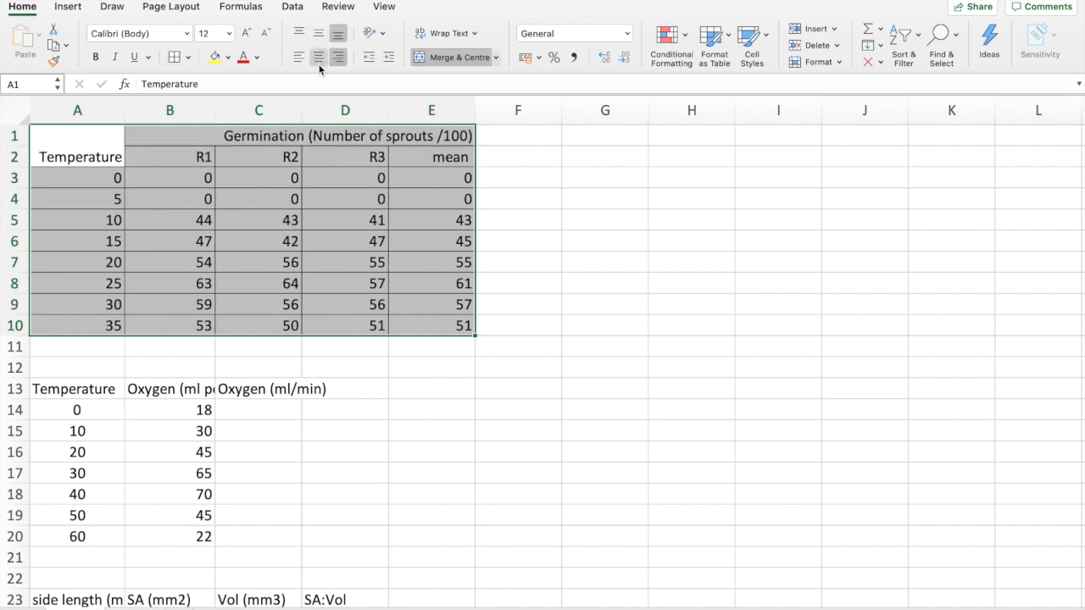
{"action": "left_click", "coordinate": [318, 57]}
{"action": "left_click", "coordinate": [318, 33]}
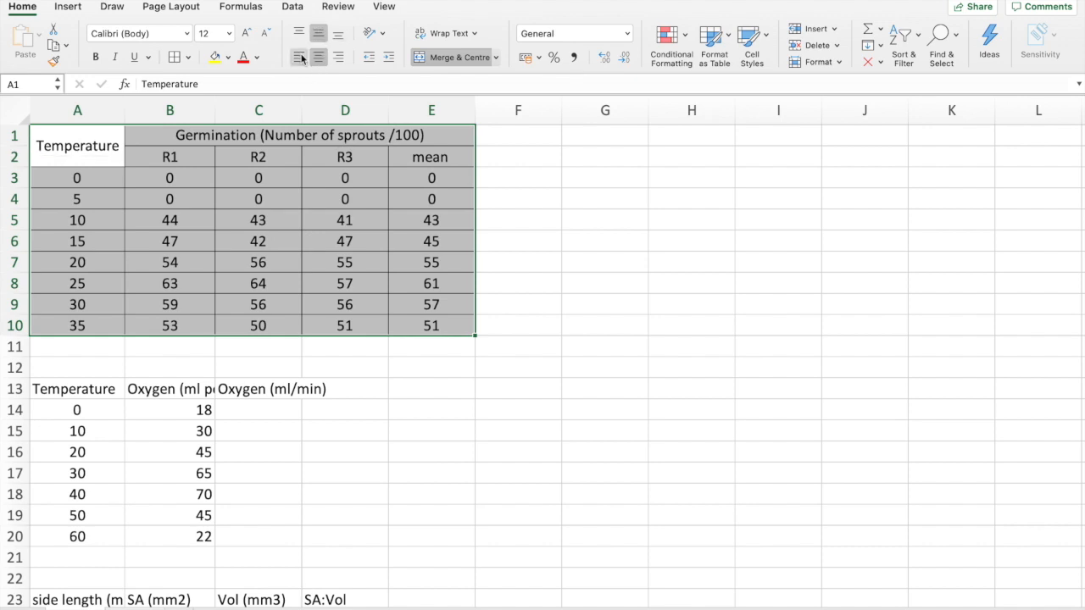
{"action": "left_click", "coordinate": [299, 57]}
{"action": "left_click", "coordinate": [313, 59]}
{"action": "left_click", "coordinate": [417, 220]}
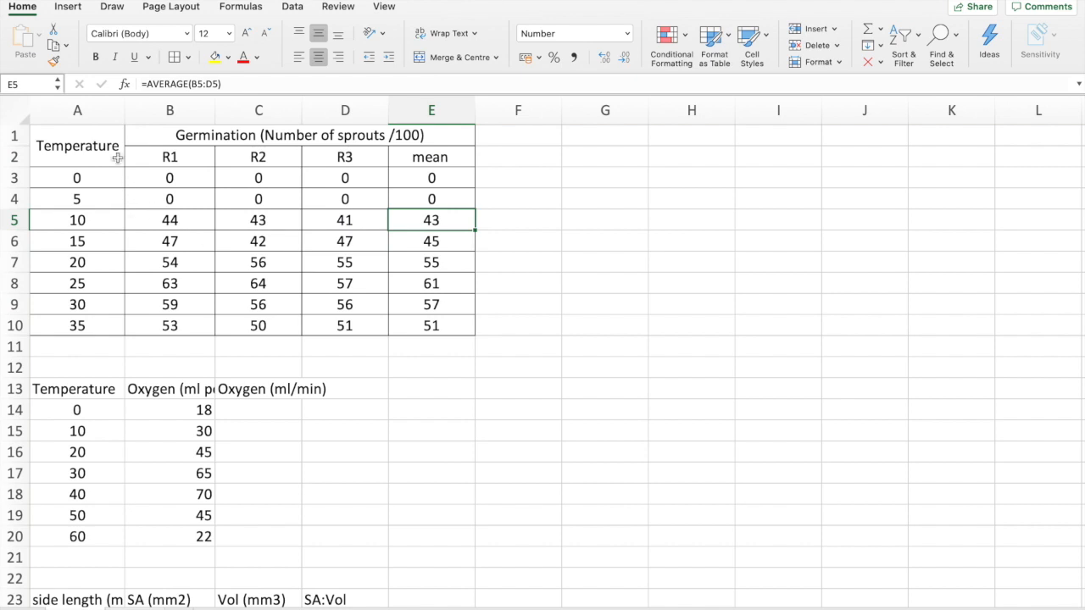
Fill the germination table's header rows A1:E2 with light grey
{"action": "left_click_drag", "start_coordinate": [105, 135], "coordinate": [352, 139]}
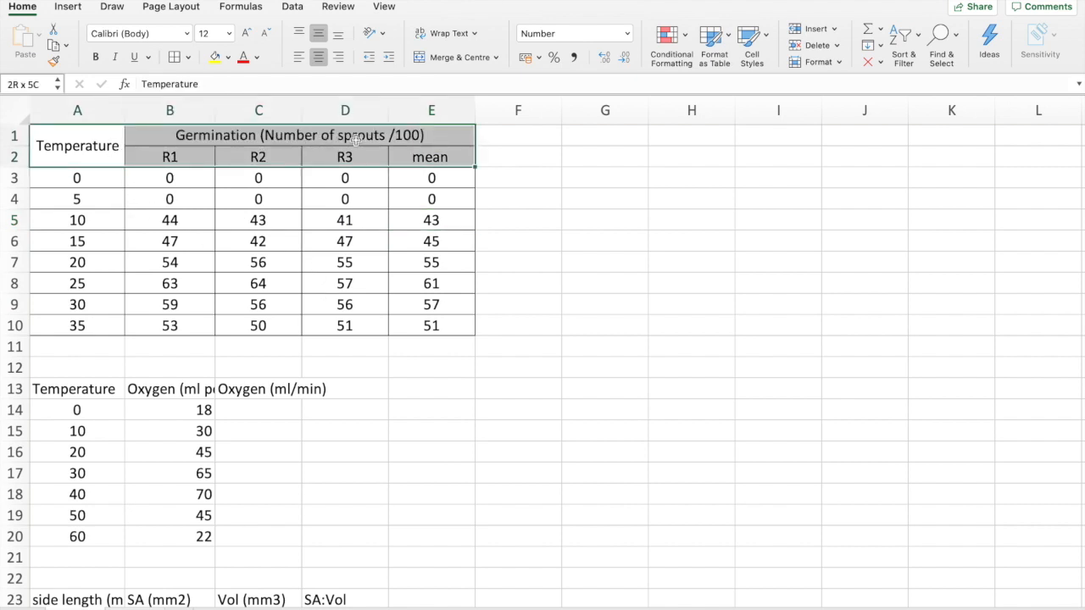
{"action": "left_click", "coordinate": [229, 57]}
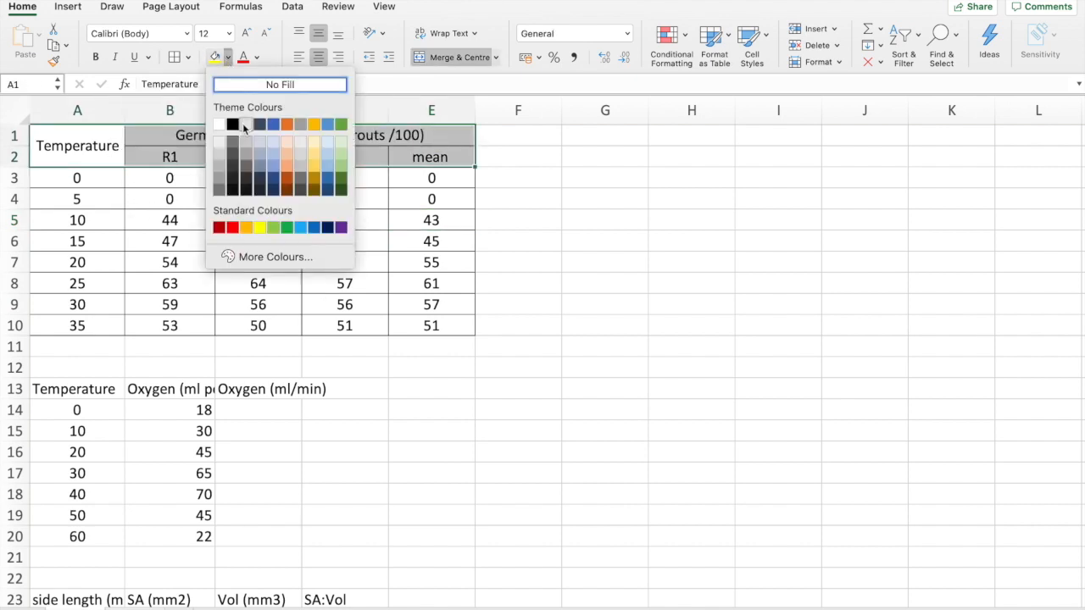
{"action": "left_click", "coordinate": [240, 122]}
{"action": "left_click", "coordinate": [528, 172]}
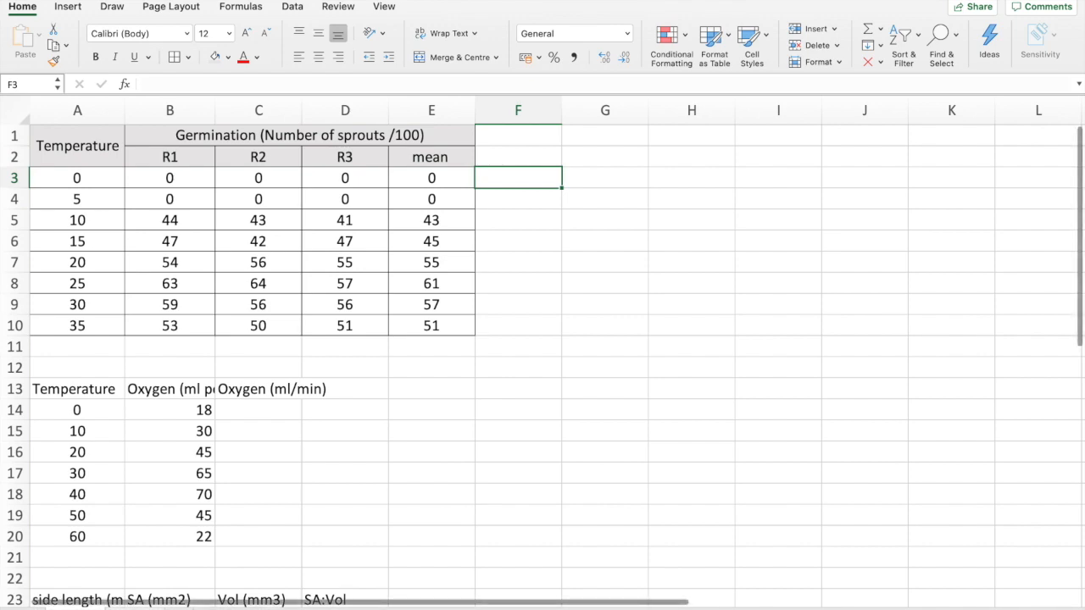
Widen column B to fit the full "Oxygen (ml per 5 min)" header in B13
{"action": "scroll", "coordinate": [424, 554], "scroll_direction": "down", "scroll_amount": 4}
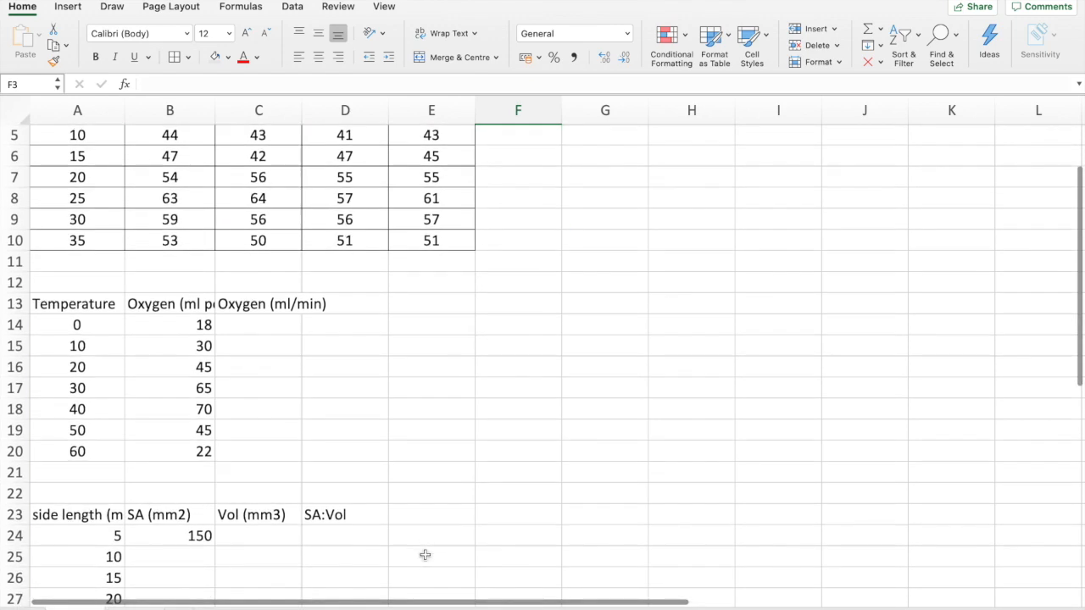
{"action": "scroll", "coordinate": [266, 467], "scroll_direction": "down", "scroll_amount": 3}
{"action": "scroll", "coordinate": [266, 467], "scroll_direction": "down", "scroll_amount": 1}
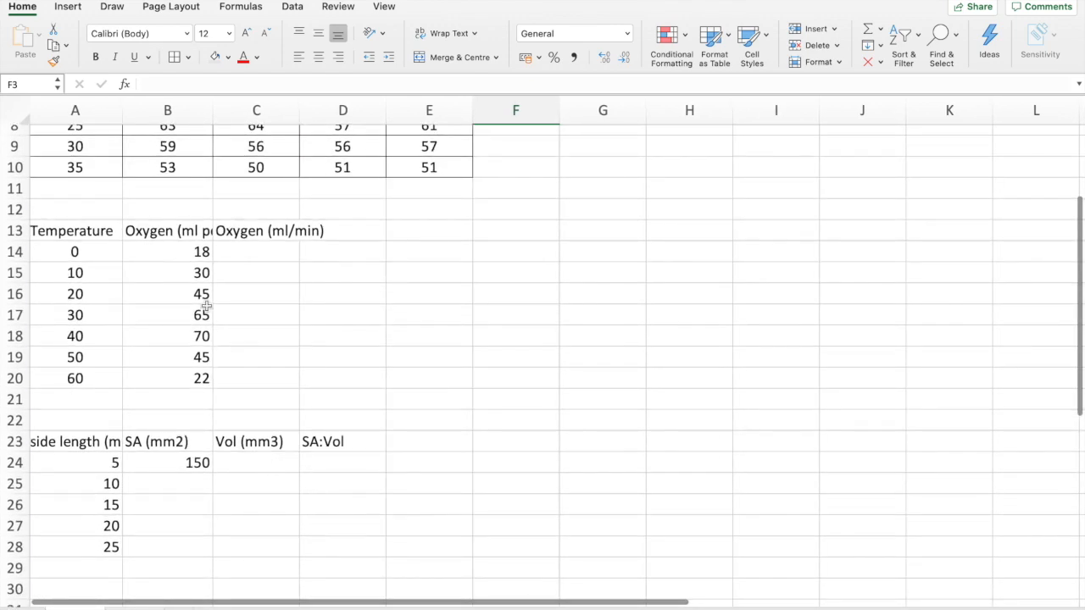
{"action": "left_click", "coordinate": [181, 231]}
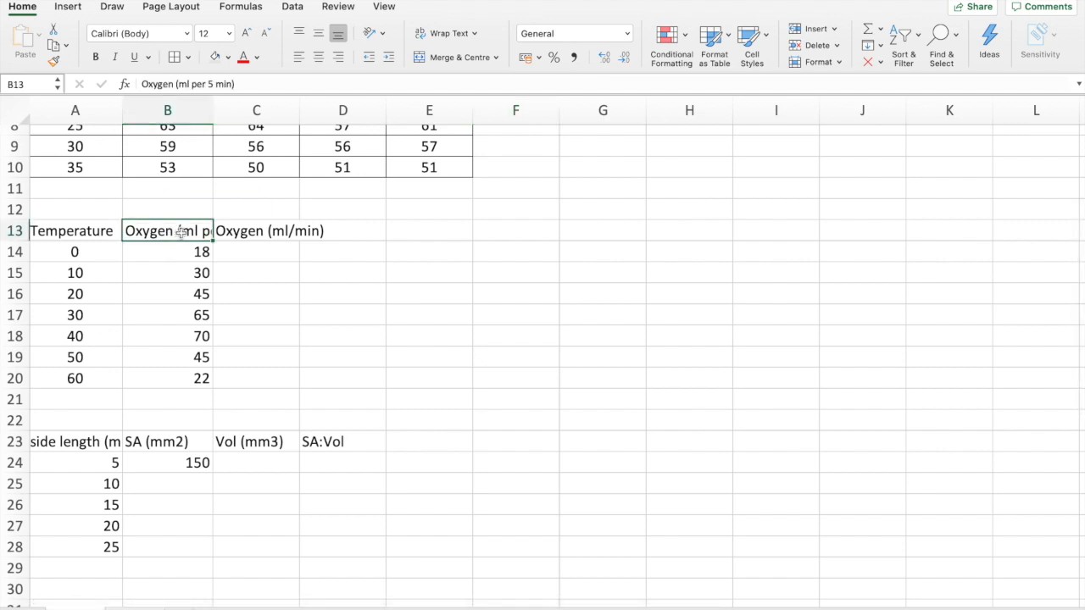
{"action": "left_click_drag", "start_coordinate": [215, 108], "coordinate": [280, 106]}
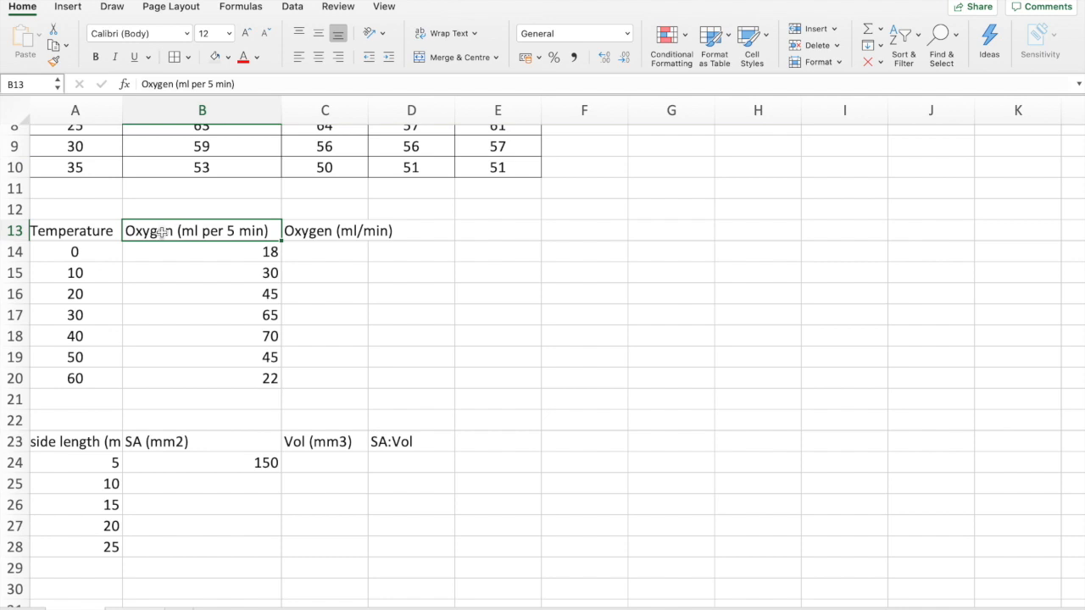
Try replacing "Oxygen" with "O2" in header B13, then restore the word "Oxygen"
{"action": "type", "text": "O2"}
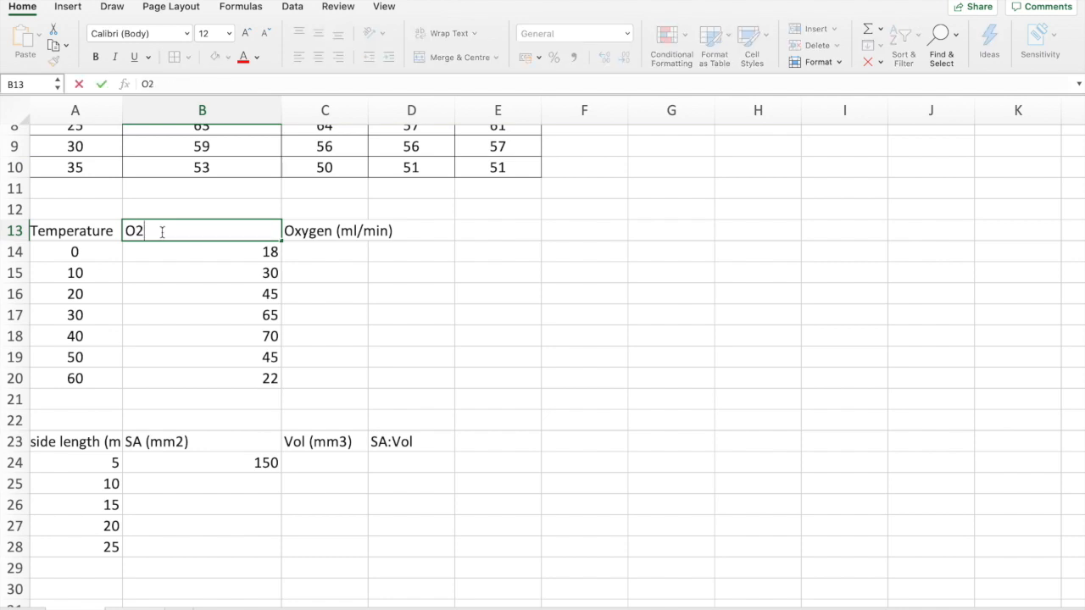
{"action": "key", "text": "super+z"}
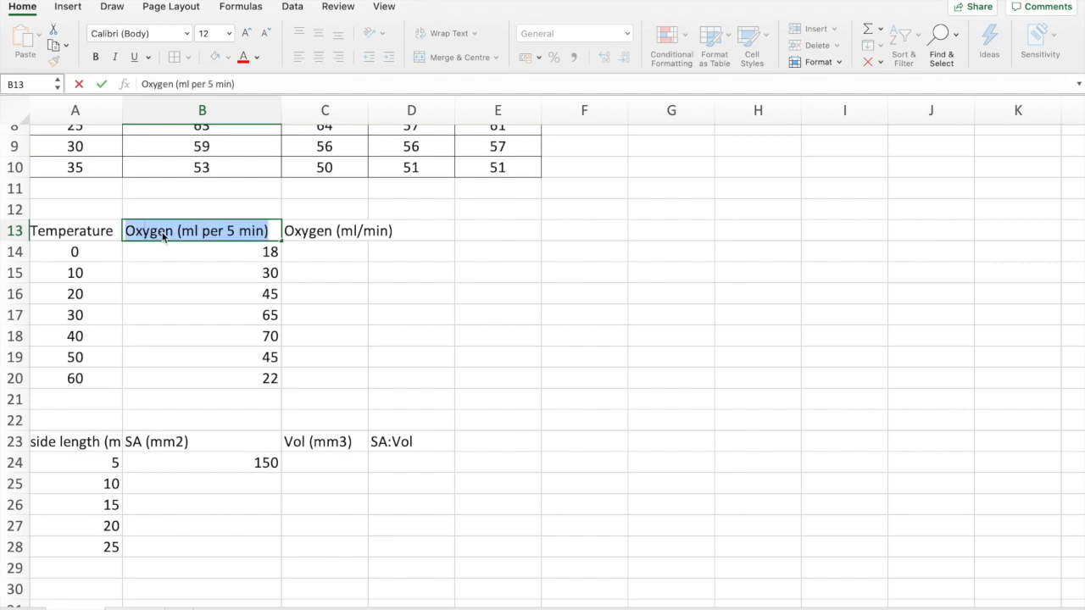
{"action": "left_click", "coordinate": [161, 234]}
{"action": "double_click", "coordinate": [150, 231]}
{"action": "key", "text": "BackSpace"}
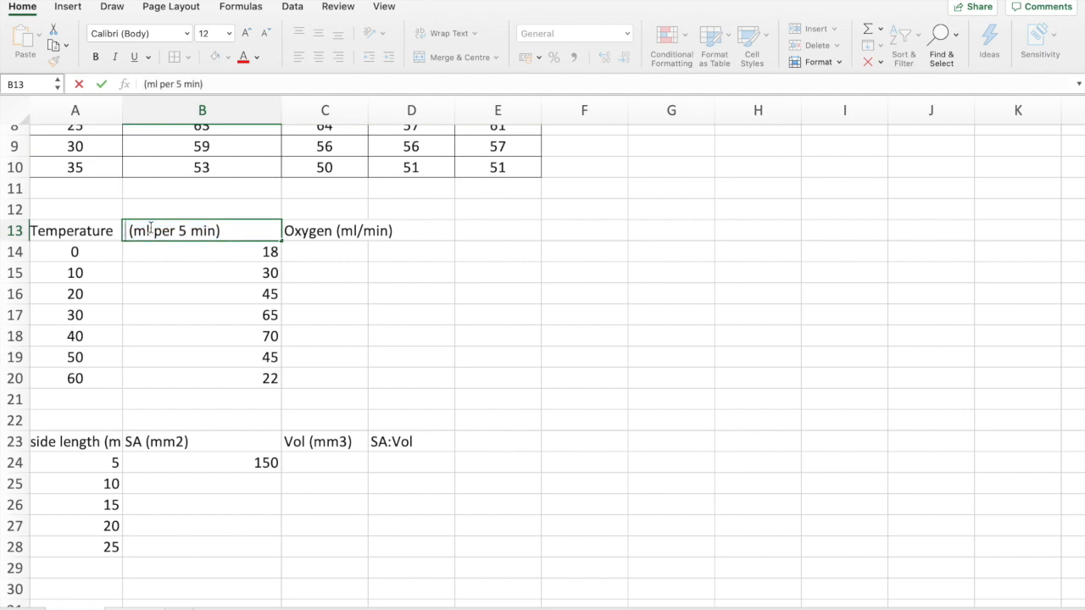
{"action": "type", "text": "O2"}
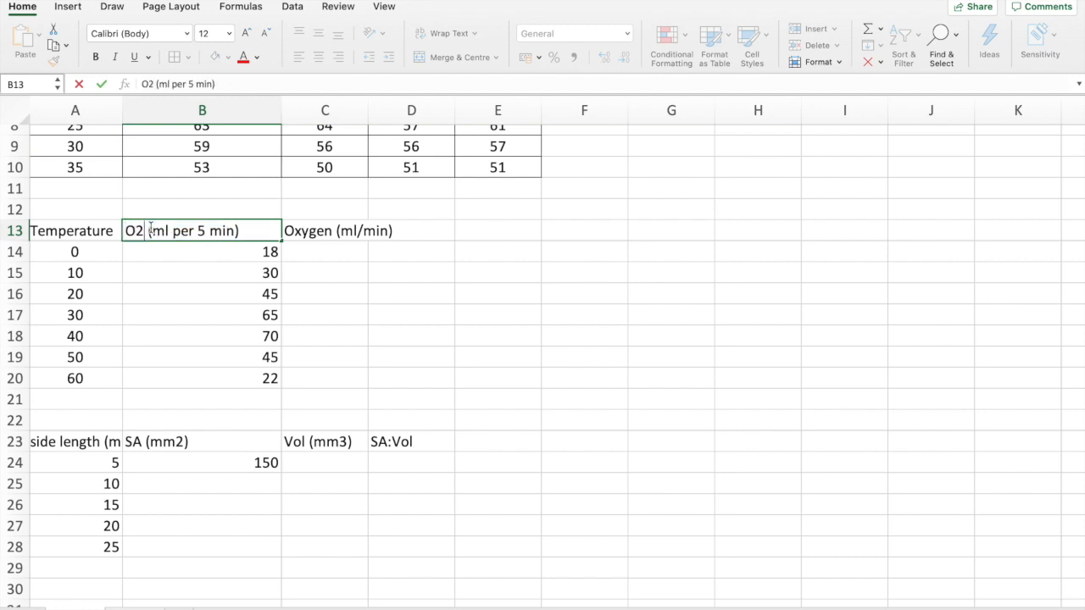
{"action": "key", "text": "shift+Left"}
{"action": "key", "text": "shift+Left"}
{"action": "type", "text": "xygen"}
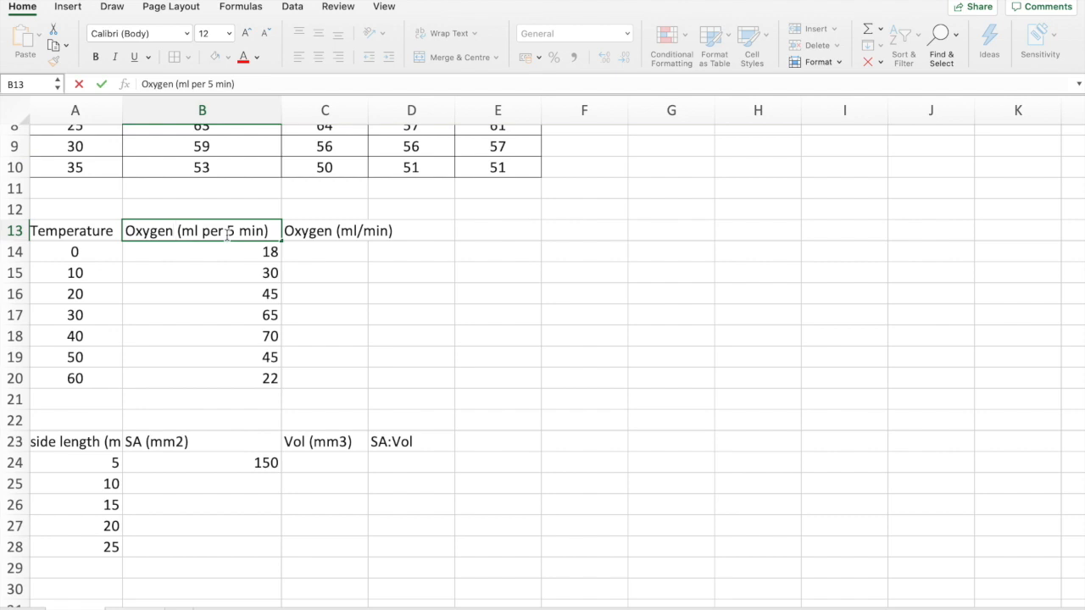
Break header B13 onto two lines after "Oxygen" and narrow column B to fit it
{"action": "key", "text": "alt+Return"}
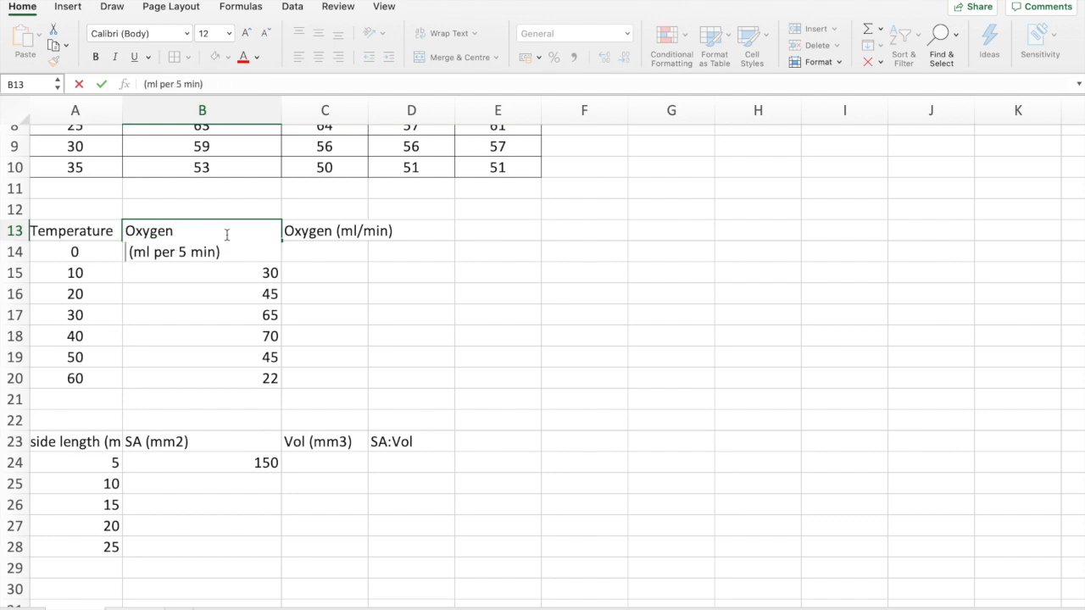
{"action": "left_click", "coordinate": [220, 322]}
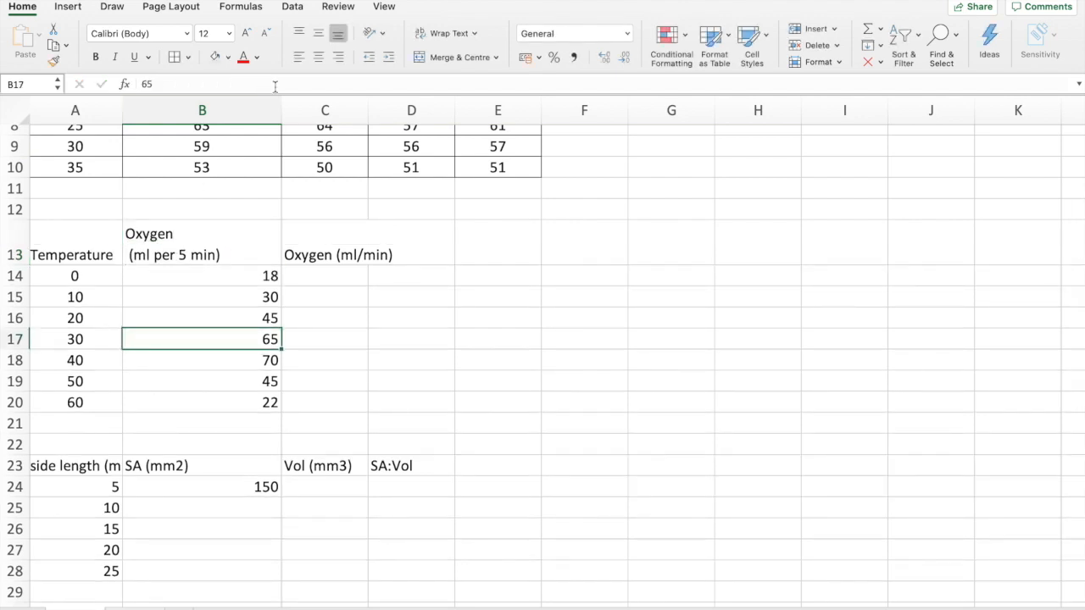
{"action": "left_click_drag", "start_coordinate": [284, 99], "coordinate": [232, 106]}
Shorten the two-line header in B13 to "O2 (ml / 5 min)"
{"action": "double_click", "coordinate": [149, 233]}
{"action": "double_click", "coordinate": [149, 234]}
{"action": "type", "text": "O2"}
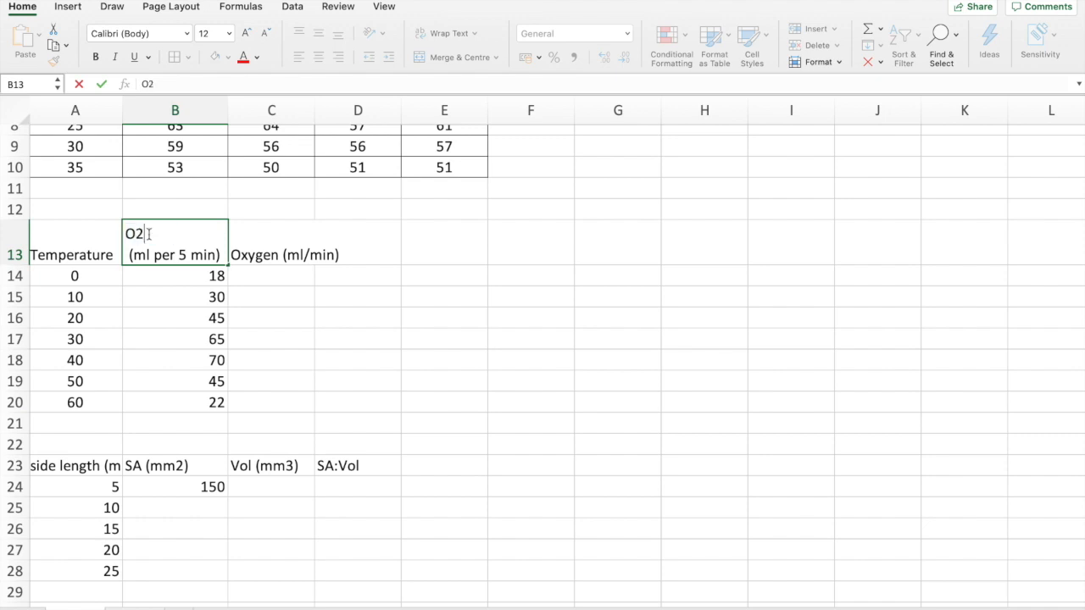
{"action": "left_click", "coordinate": [175, 254]}
{"action": "key", "text": "BackSpace"}
{"action": "key", "text": "BackSpace"}
{"action": "key", "text": "BackSpace"}
{"action": "type", "text": "/"}
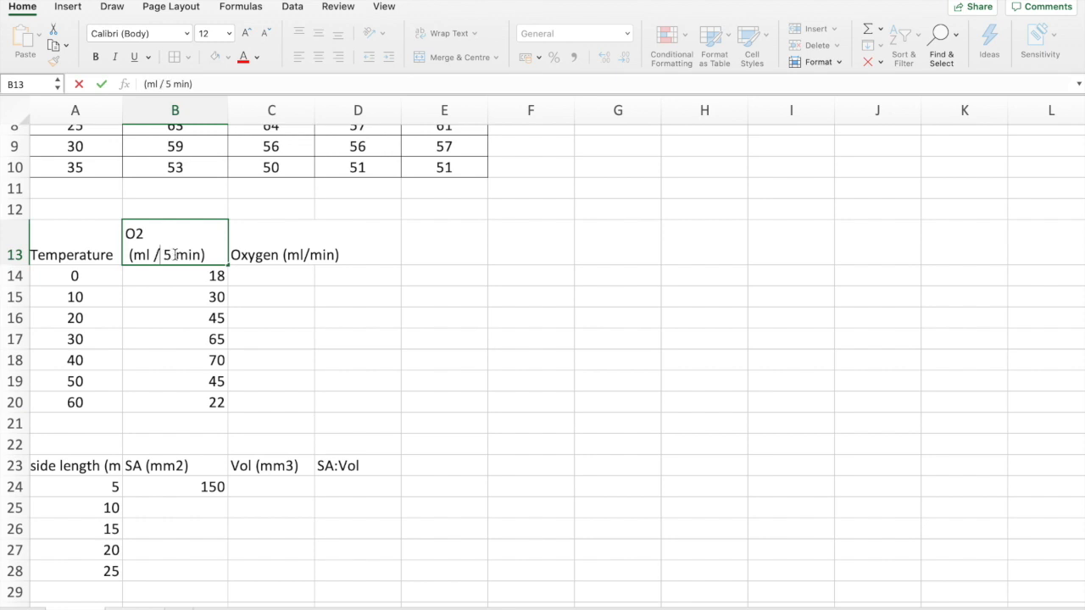
Narrow column B further to fit the shortened O2 header in B13
{"action": "left_click", "coordinate": [277, 249]}
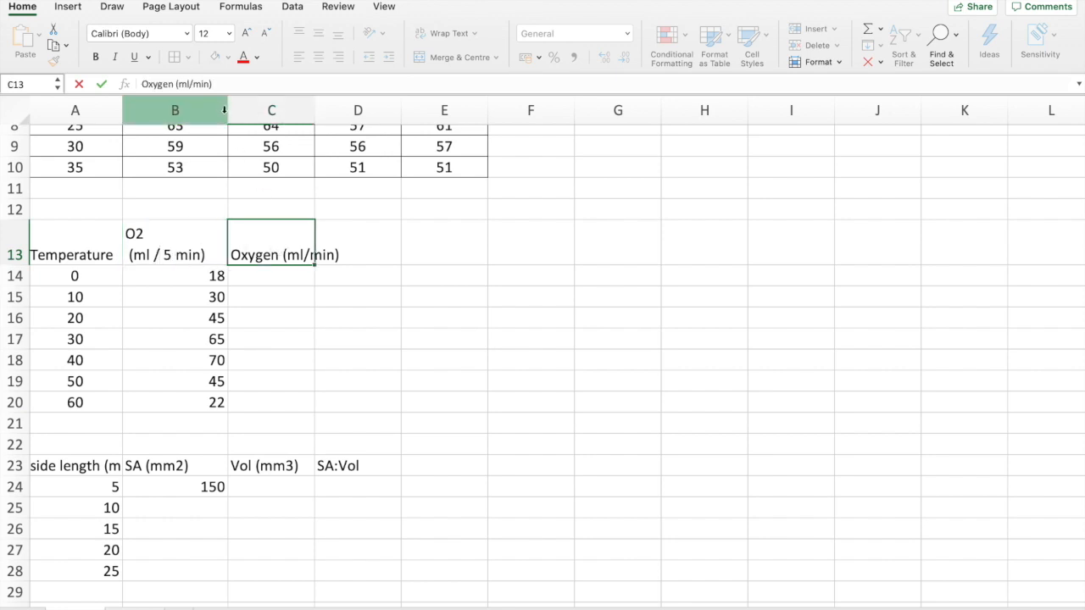
{"action": "left_click_drag", "start_coordinate": [228, 112], "coordinate": [213, 110]}
{"action": "left_click", "coordinate": [198, 249]}
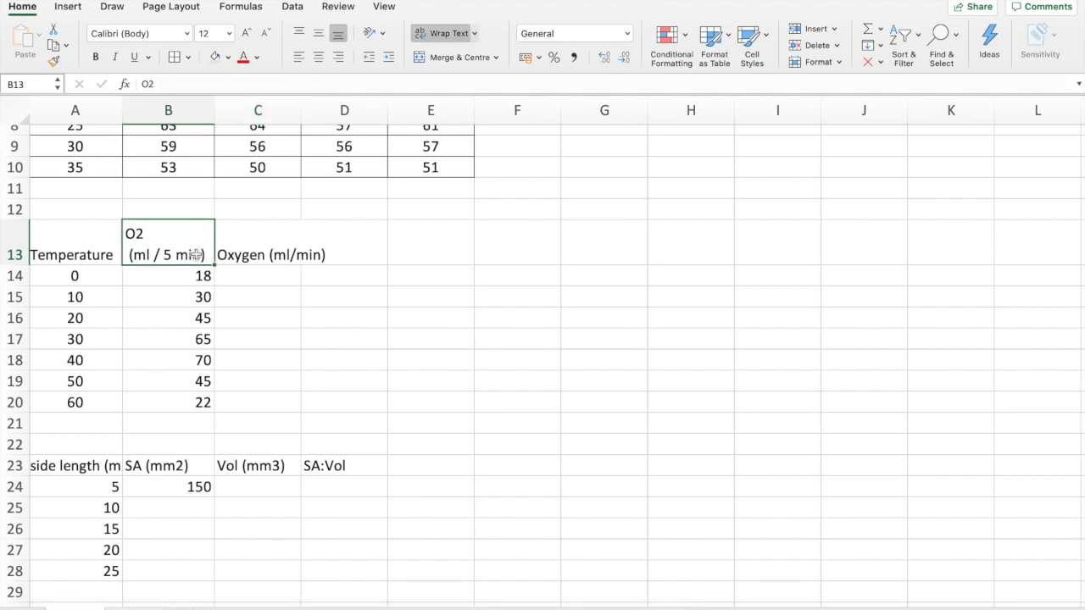
Calculate oxygen per minute in C14 with =B14/5 and fill the formula down to C20
{"action": "left_click", "coordinate": [275, 275]}
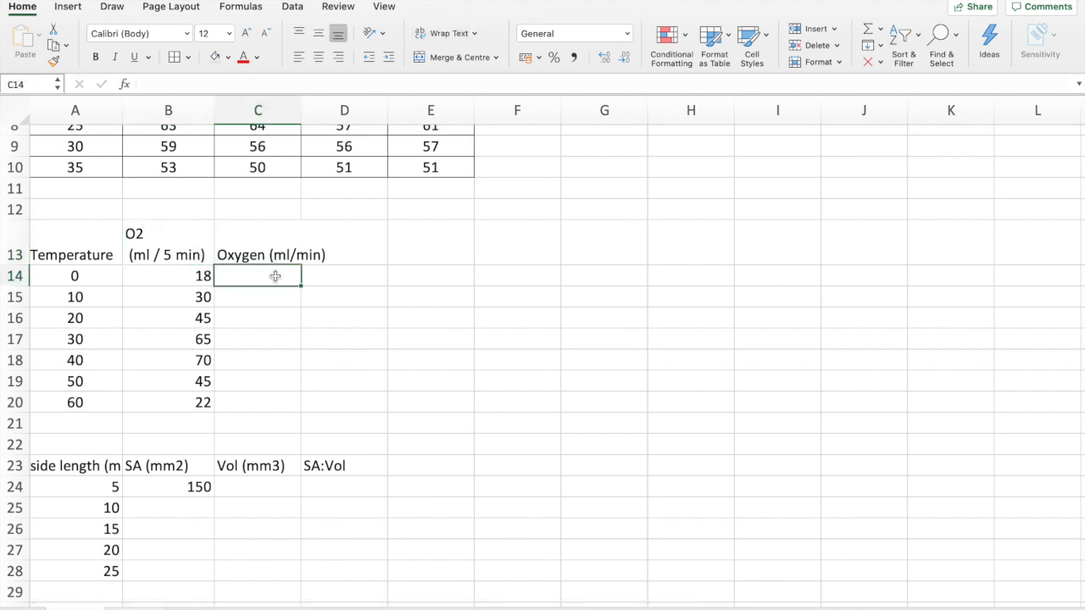
{"action": "type", "text": "="}
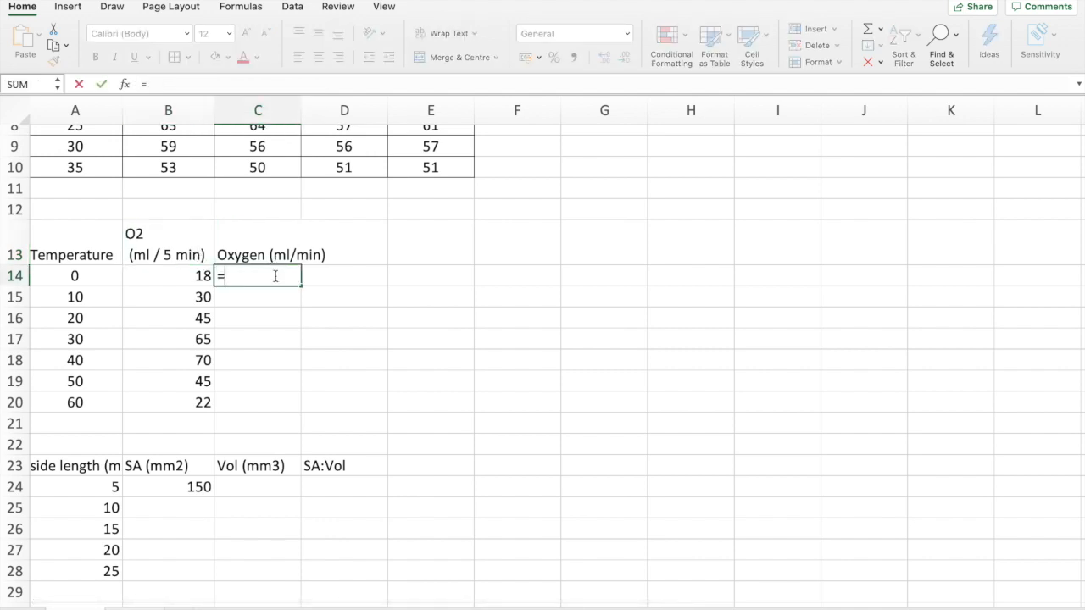
{"action": "left_click", "coordinate": [182, 278]}
{"action": "type", "text": "/5"}
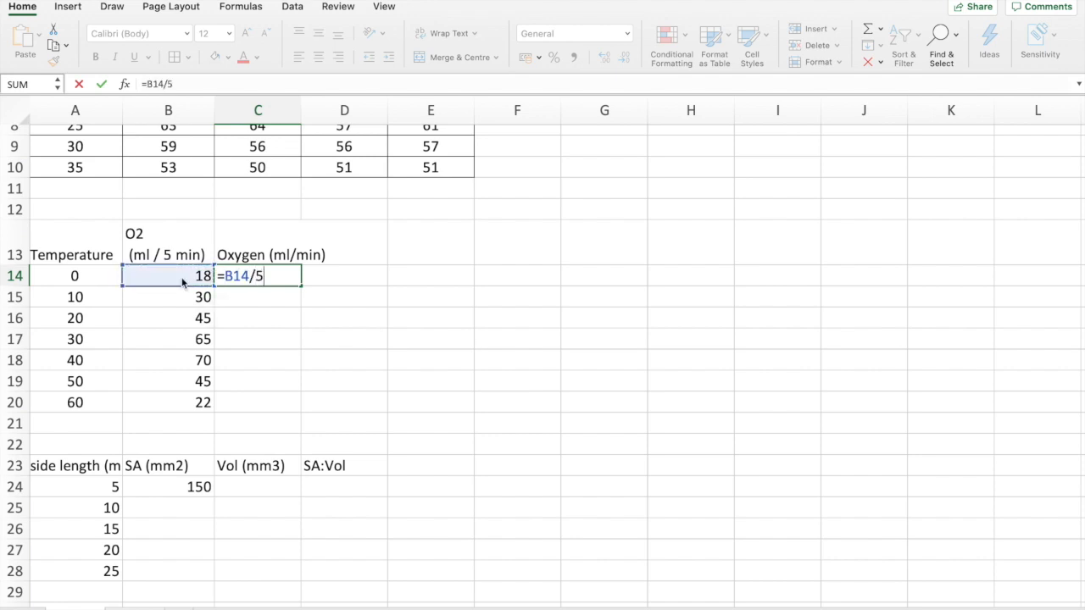
{"action": "key", "text": "Return"}
{"action": "left_click", "coordinate": [288, 279]}
{"action": "left_click_drag", "start_coordinate": [300, 286], "coordinate": [294, 407]}
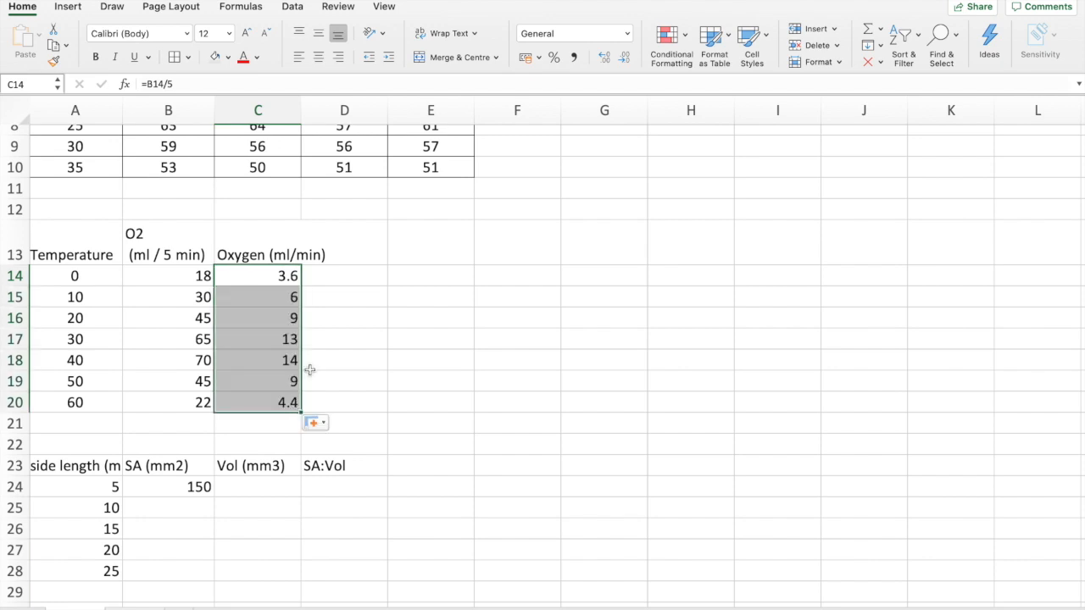
Change header A23 to "side length of cube(mm)", broken onto two lines after "length"
{"action": "scroll", "coordinate": [392, 370], "scroll_direction": "down", "scroll_amount": 2}
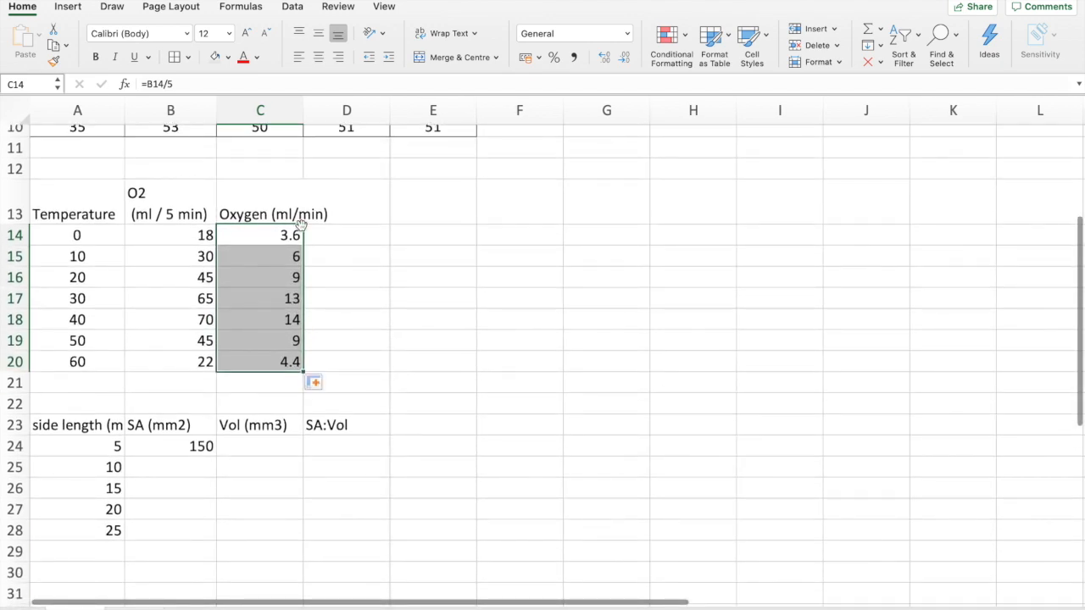
{"action": "scroll", "coordinate": [288, 301], "scroll_direction": "down", "scroll_amount": 2}
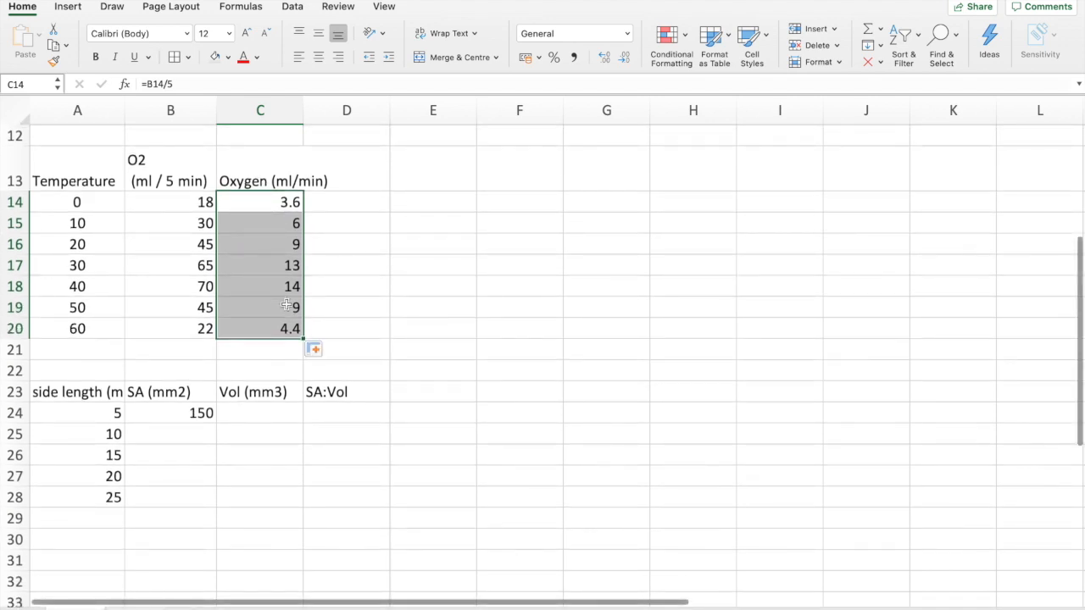
{"action": "scroll", "coordinate": [287, 305], "scroll_direction": "down", "scroll_amount": 4}
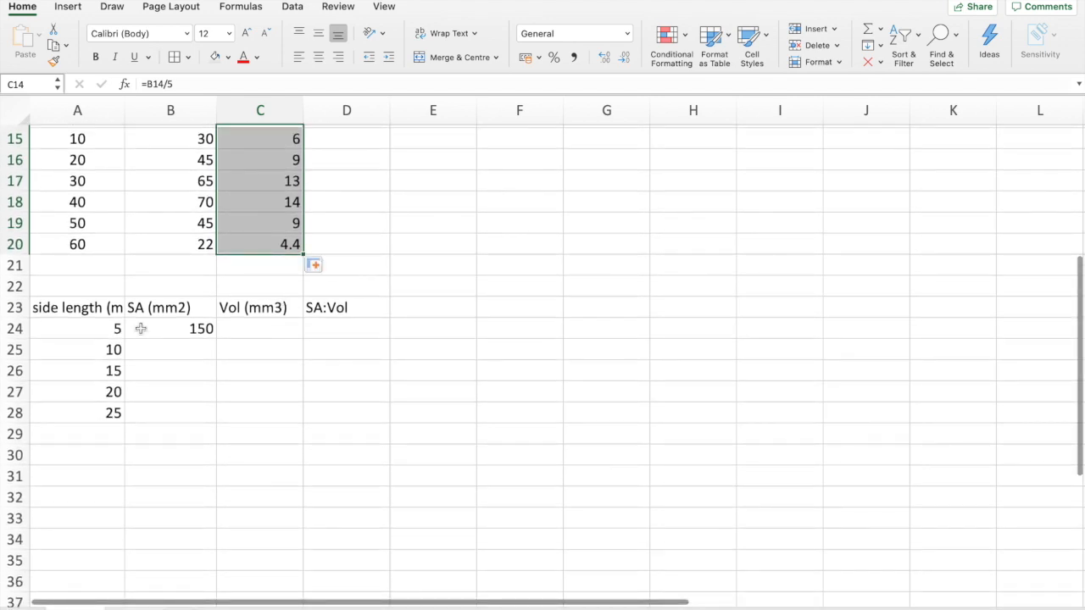
{"action": "scroll", "coordinate": [89, 345], "scroll_direction": "up", "scroll_amount": 3}
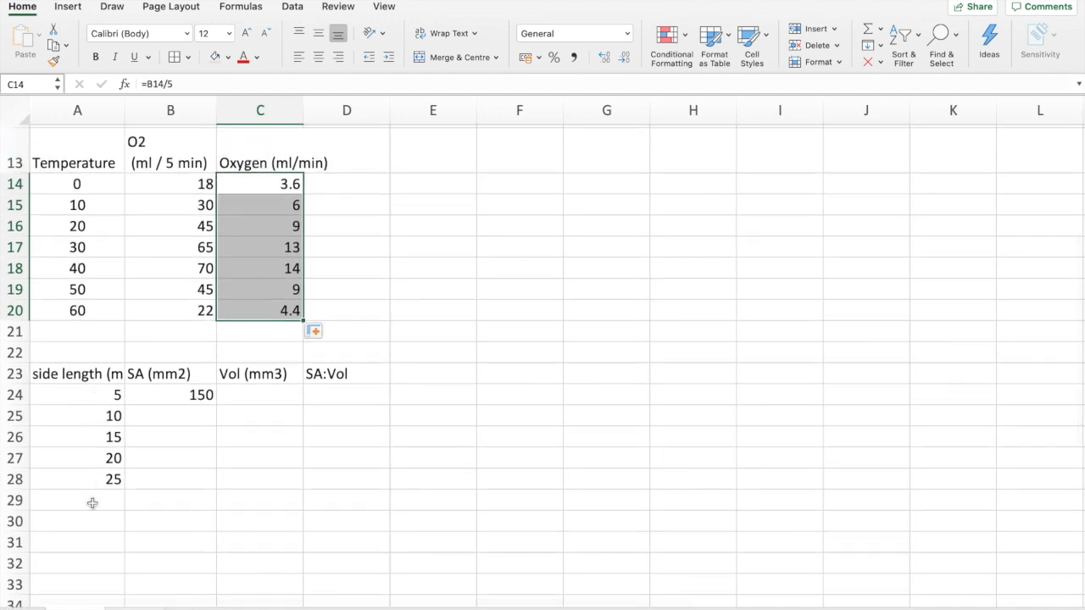
{"action": "left_click", "coordinate": [83, 395]}
{"action": "left_click", "coordinate": [92, 374]}
{"action": "double_click", "coordinate": [105, 374]}
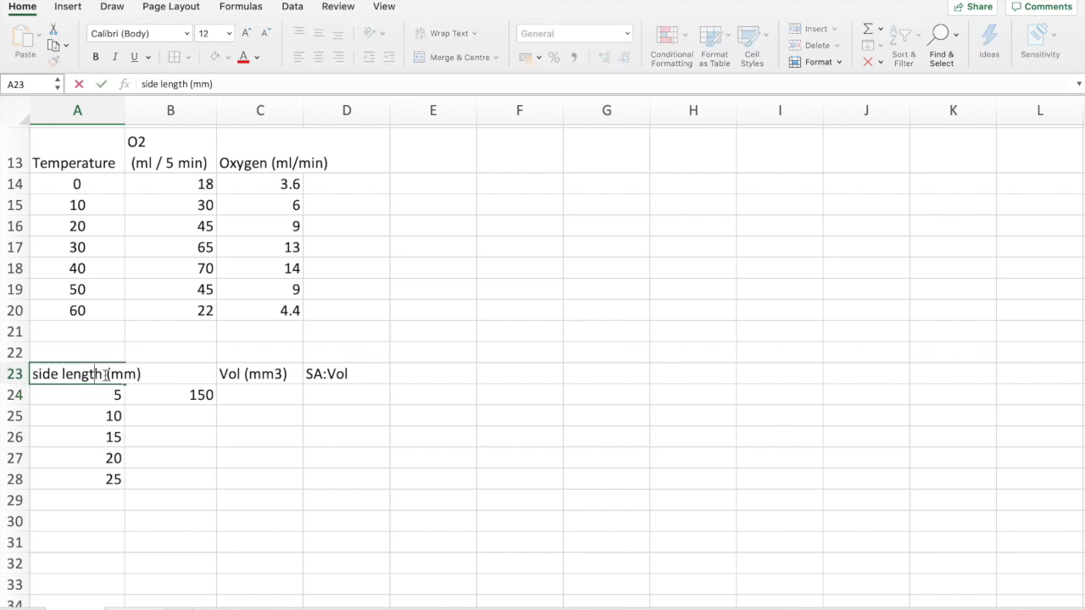
{"action": "type", "text": "of cube"}
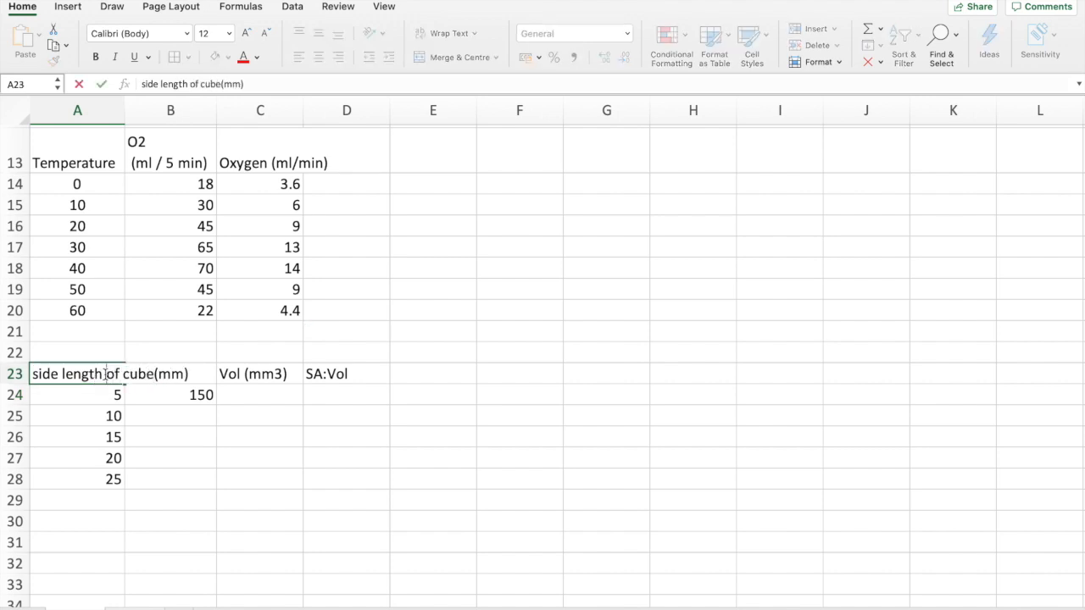
{"action": "key", "text": "ctrl+alt+Return"}
{"action": "left_click", "coordinate": [145, 407]}
{"action": "left_click", "coordinate": [149, 407]}
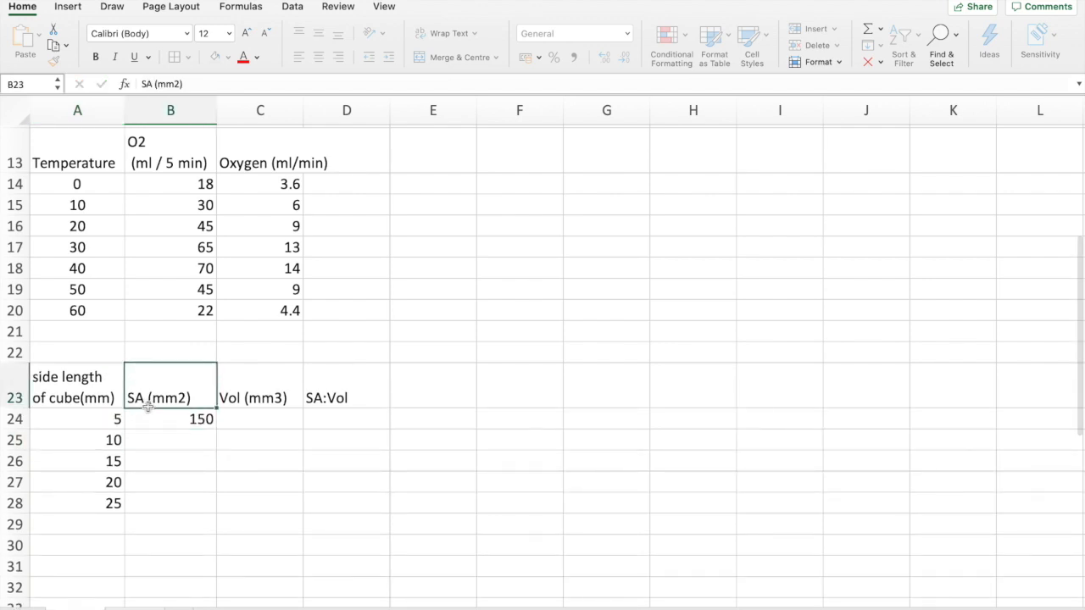
Clear the surface area formula in B24 after its equals sign and try entering =A24^2)
{"action": "scroll", "coordinate": [148, 406], "scroll_direction": "down", "scroll_amount": 2}
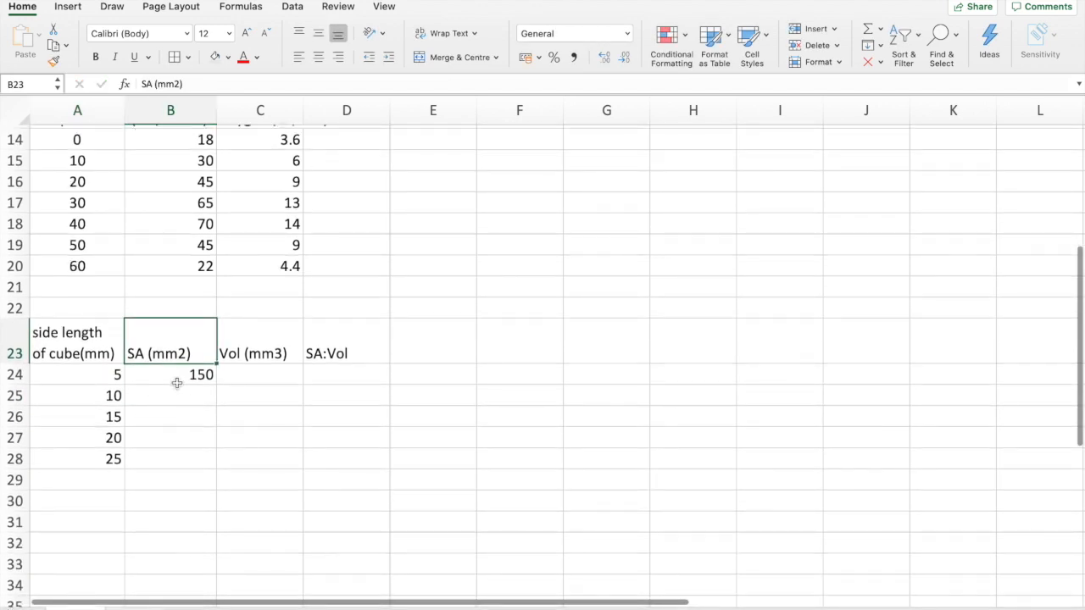
{"action": "left_click", "coordinate": [177, 383]}
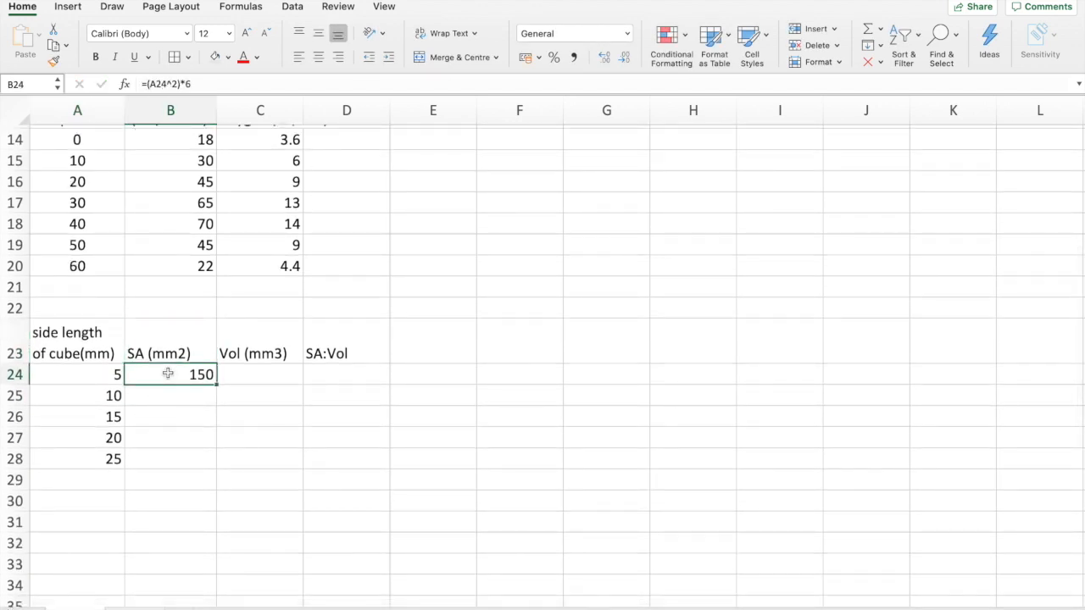
{"action": "left_click", "coordinate": [204, 82]}
{"action": "left_click_drag", "start_coordinate": [195, 83], "coordinate": [149, 83]}
{"action": "key", "text": "BackSpace"}
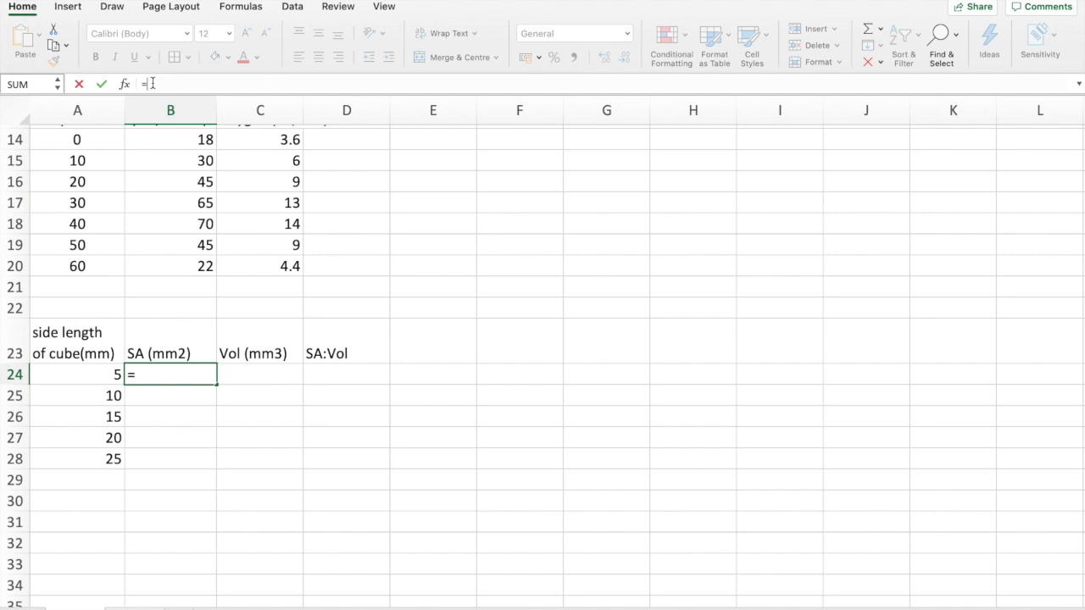
{"action": "left_click", "coordinate": [108, 376]}
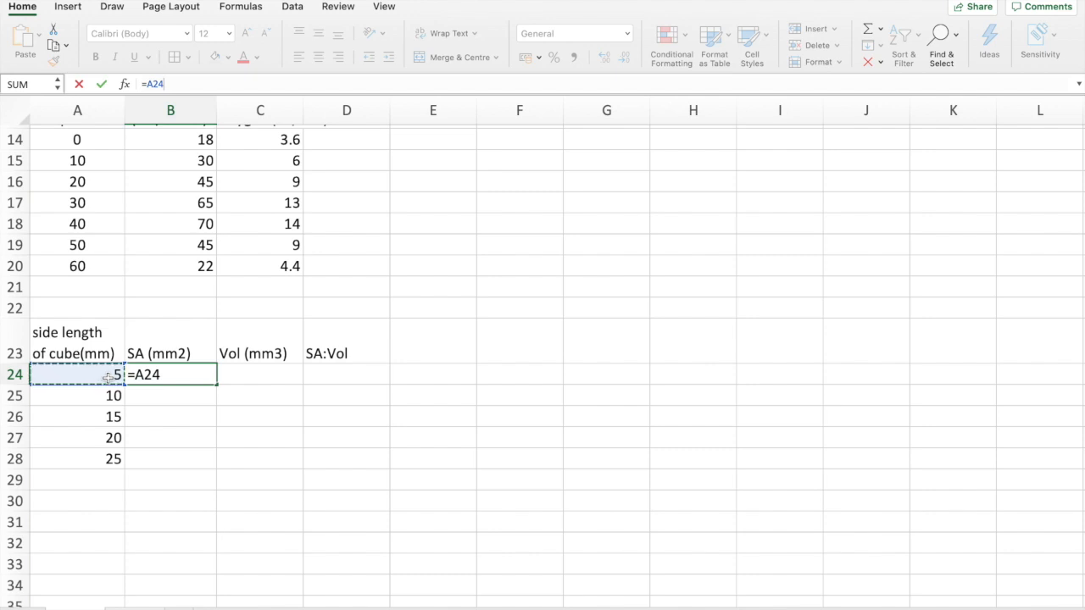
{"action": "type", "text": "^2)"}
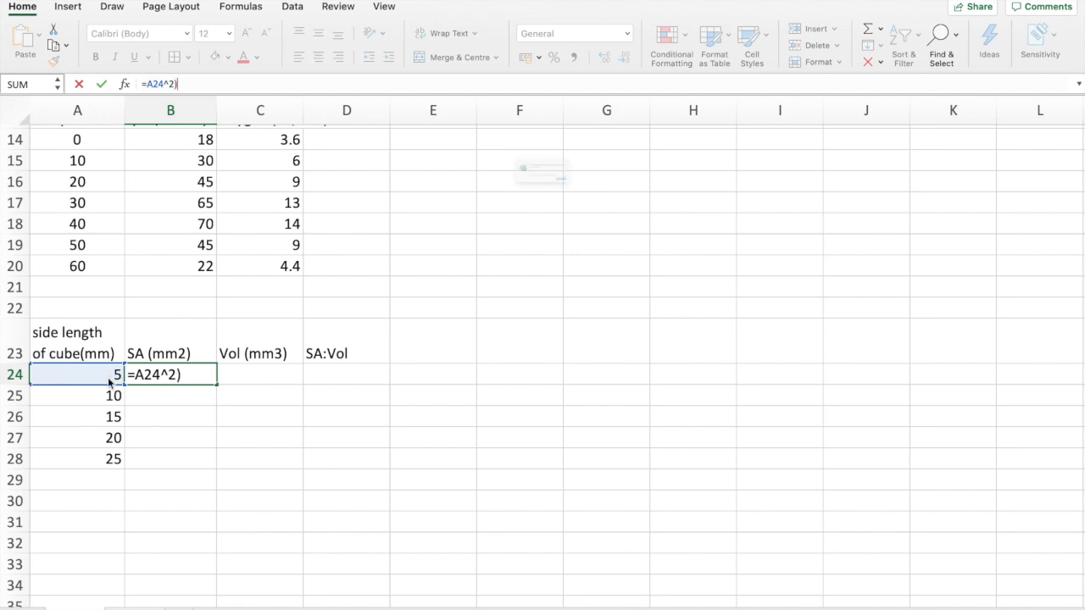
{"action": "key", "text": "Return"}
{"action": "left_click", "coordinate": [590, 221]}
{"action": "left_click", "coordinate": [645, 259]}
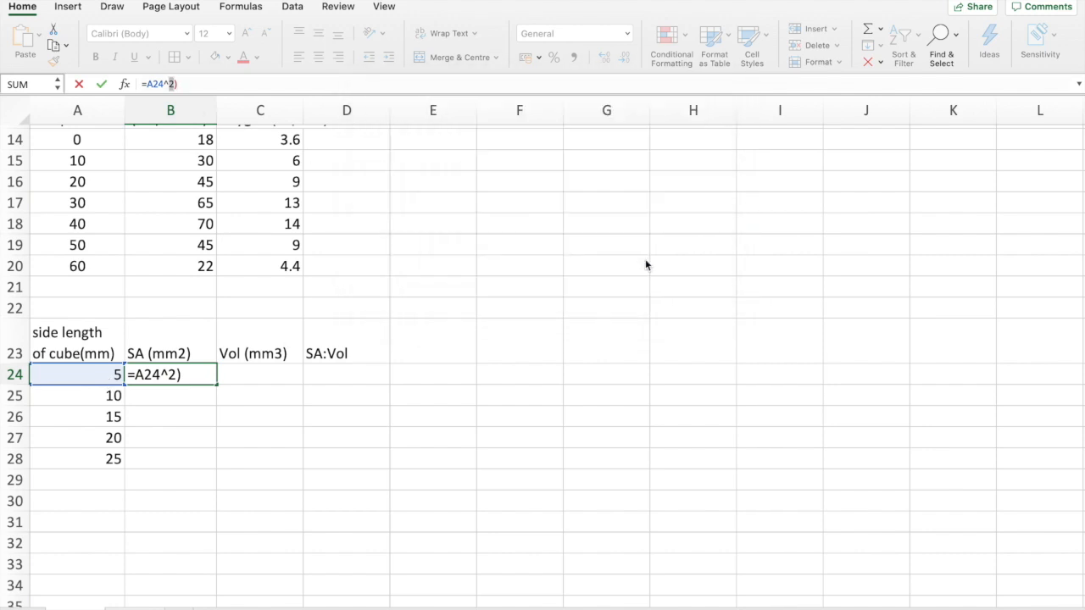
Complete the surface area formula in B24 as =(A24^2)*6 and fill it down to B28
{"action": "left_click", "coordinate": [145, 84]}
{"action": "type", "text": "("}
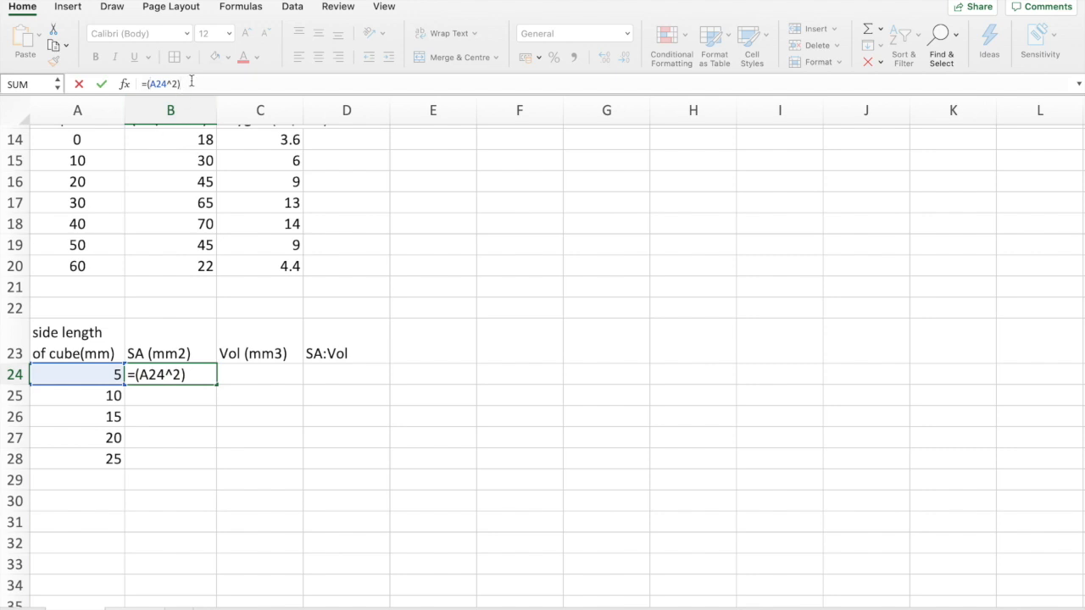
{"action": "type", "text": "6"}
{"action": "key", "text": "Return"}
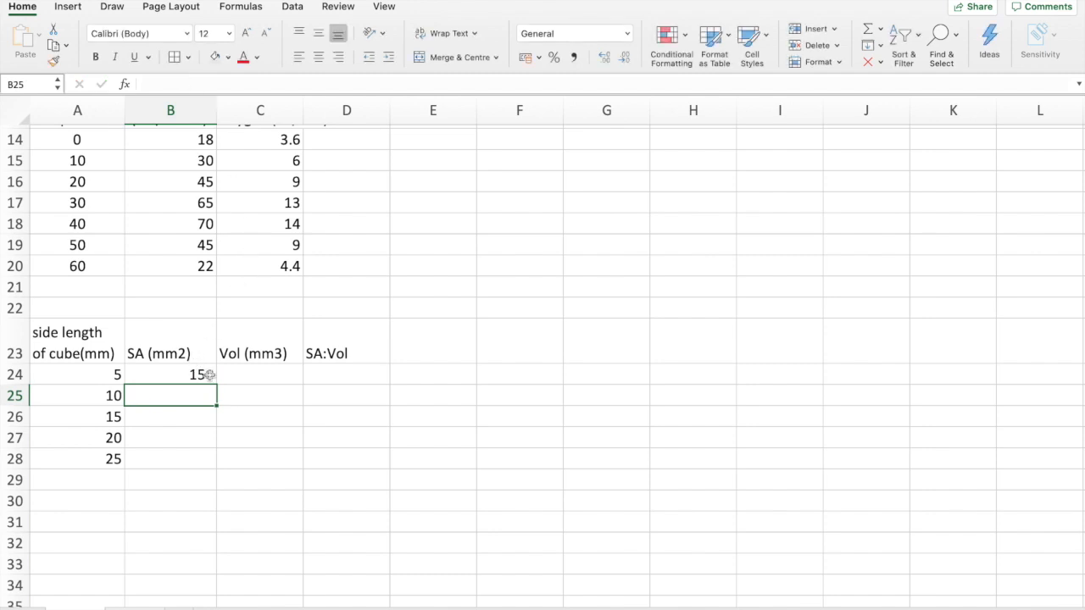
{"action": "left_click", "coordinate": [212, 375]}
{"action": "left_click_drag", "start_coordinate": [218, 388], "coordinate": [216, 468]}
Calculate the cube volume in C24 with =A24^3 and fill the formula down to C28
{"action": "left_click", "coordinate": [274, 373]}
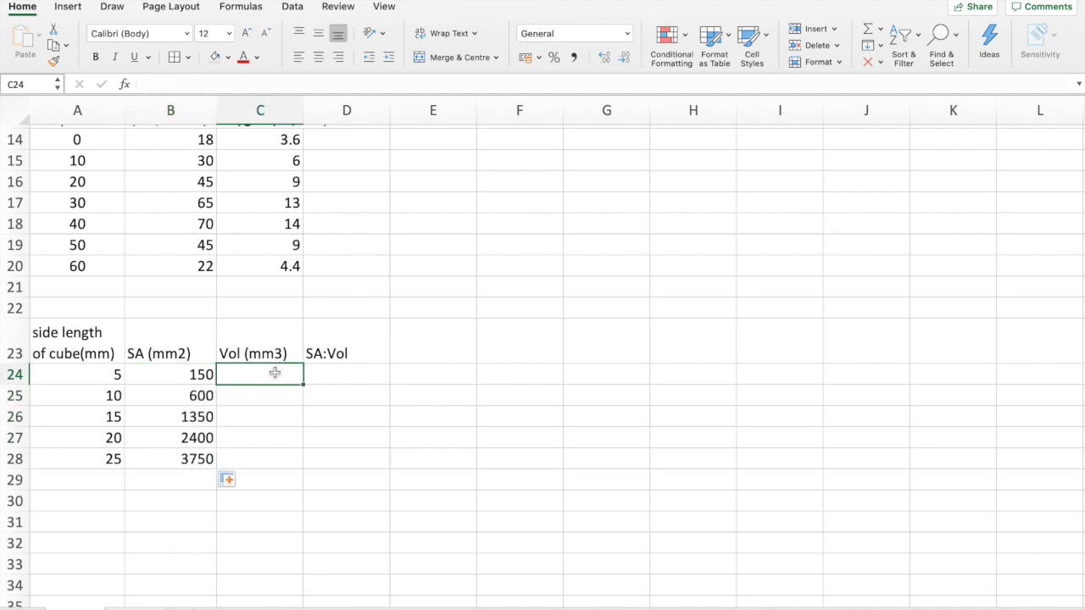
{"action": "double_click", "coordinate": [274, 373]}
{"action": "type", "text": "="}
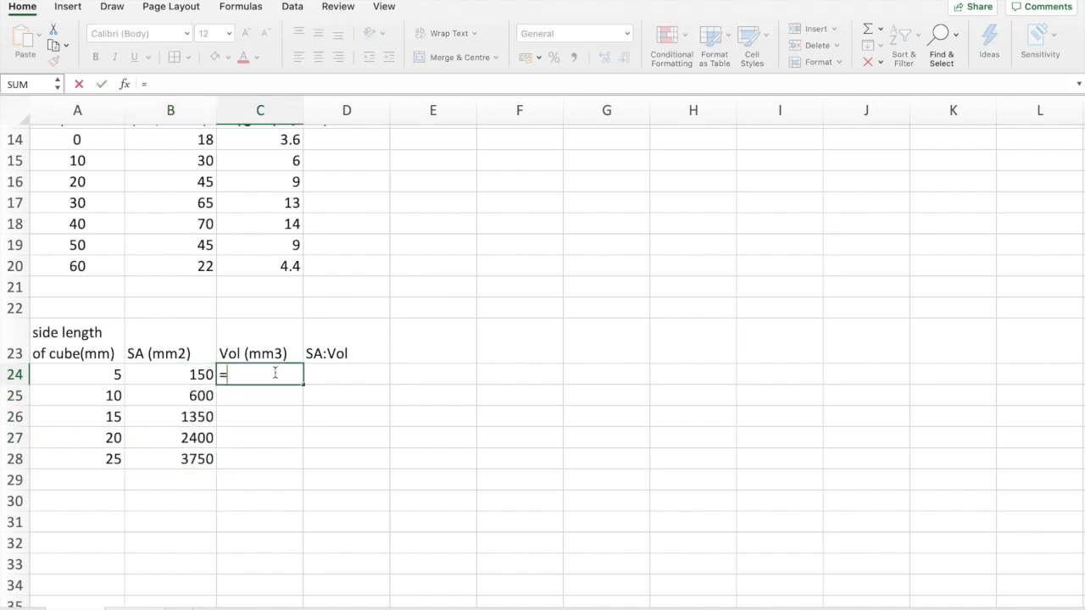
{"action": "left_click", "coordinate": [114, 374]}
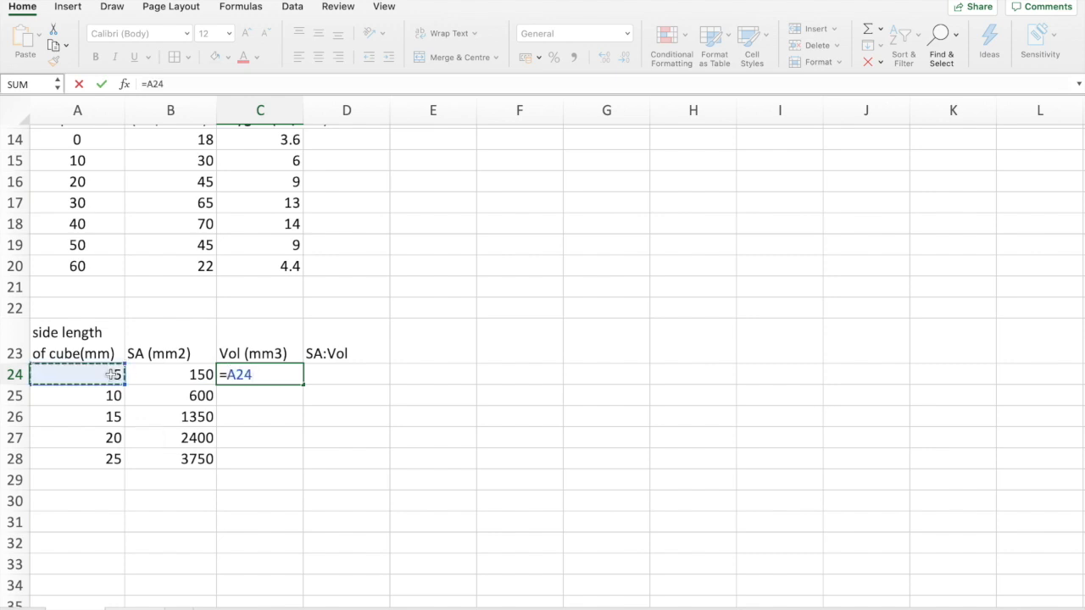
{"action": "type", "text": "^3"}
{"action": "key", "text": "Return"}
{"action": "left_click", "coordinate": [272, 375]}
{"action": "left_click_drag", "start_coordinate": [303, 384], "coordinate": [298, 466]}
Enter =C24/B24 in D24 under SA:Vol and fill the formula down to D28
{"action": "double_click", "coordinate": [353, 377]}
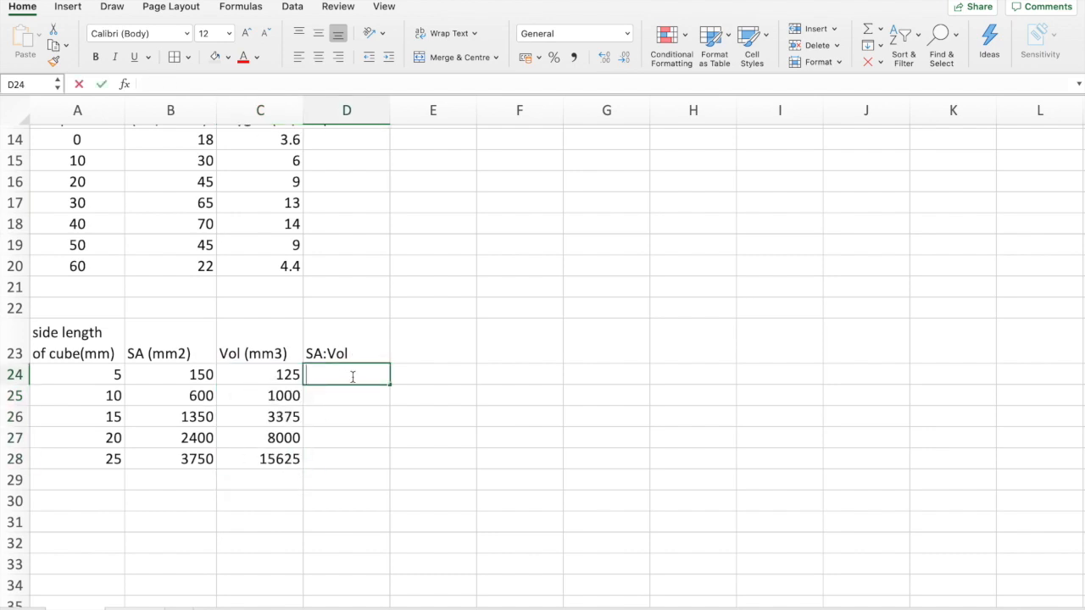
{"action": "type", "text": "="}
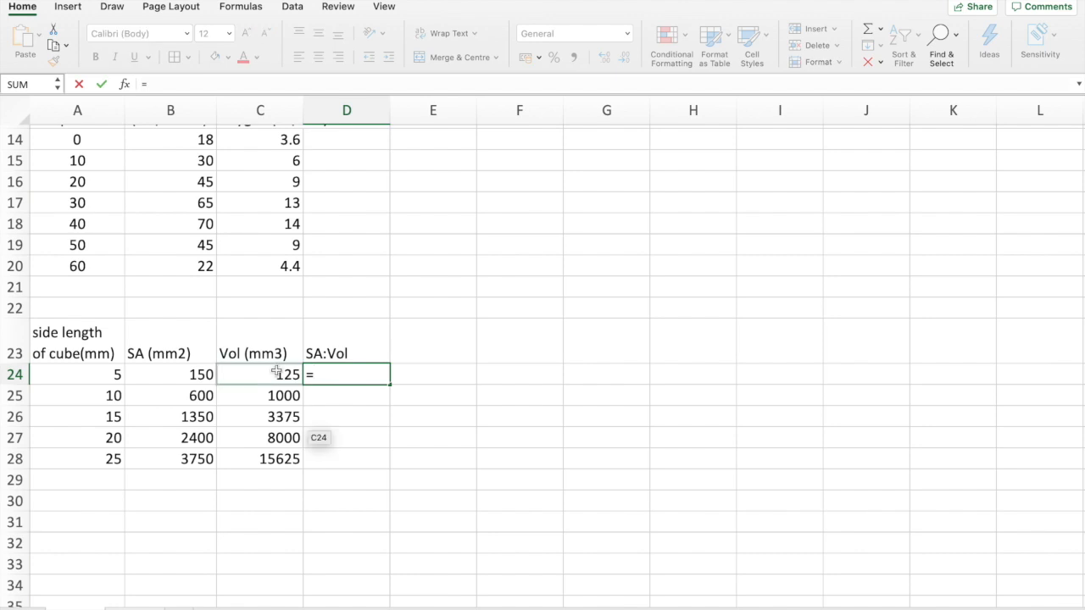
{"action": "left_click", "coordinate": [277, 372]}
{"action": "type", "text": "/"}
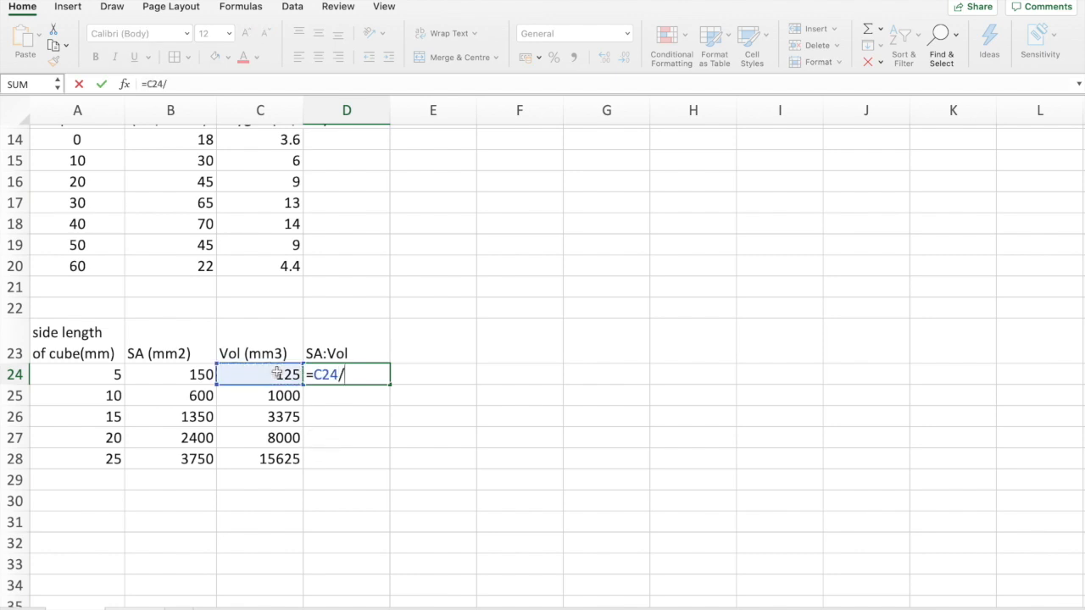
{"action": "left_click", "coordinate": [276, 373]}
{"action": "key", "text": "BackSpace"}
{"action": "key", "text": "BackSpace"}
{"action": "key", "text": "BackSpace"}
{"action": "key", "text": "BackSpace"}
{"action": "left_click", "coordinate": [183, 377]}
{"action": "key", "text": "Return"}
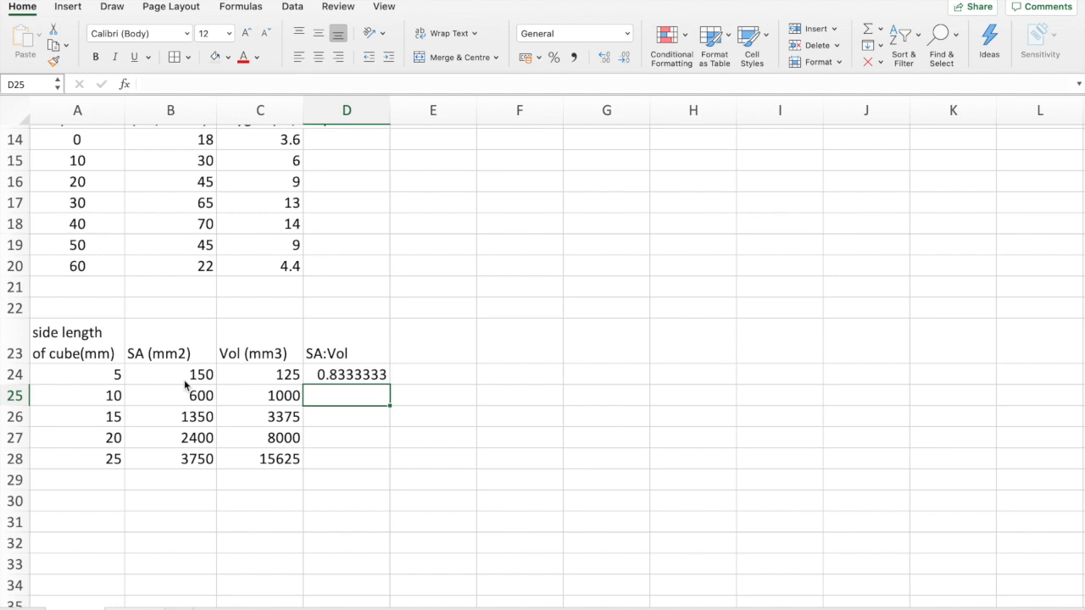
{"action": "left_click", "coordinate": [387, 373]}
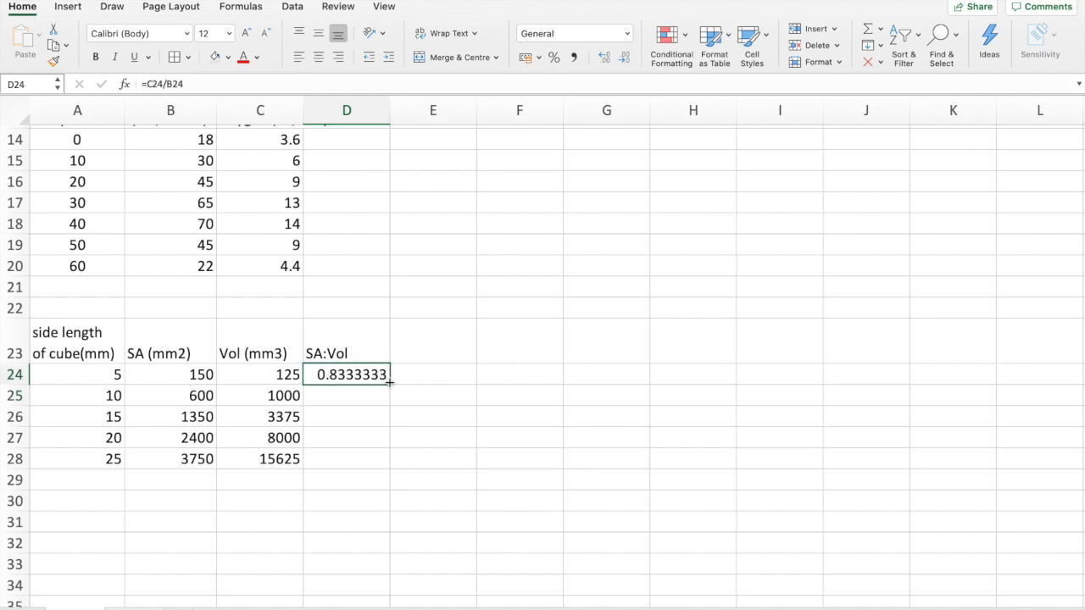
{"action": "left_click_drag", "start_coordinate": [389, 382], "coordinate": [382, 462]}
{"action": "double_click", "coordinate": [337, 374]}
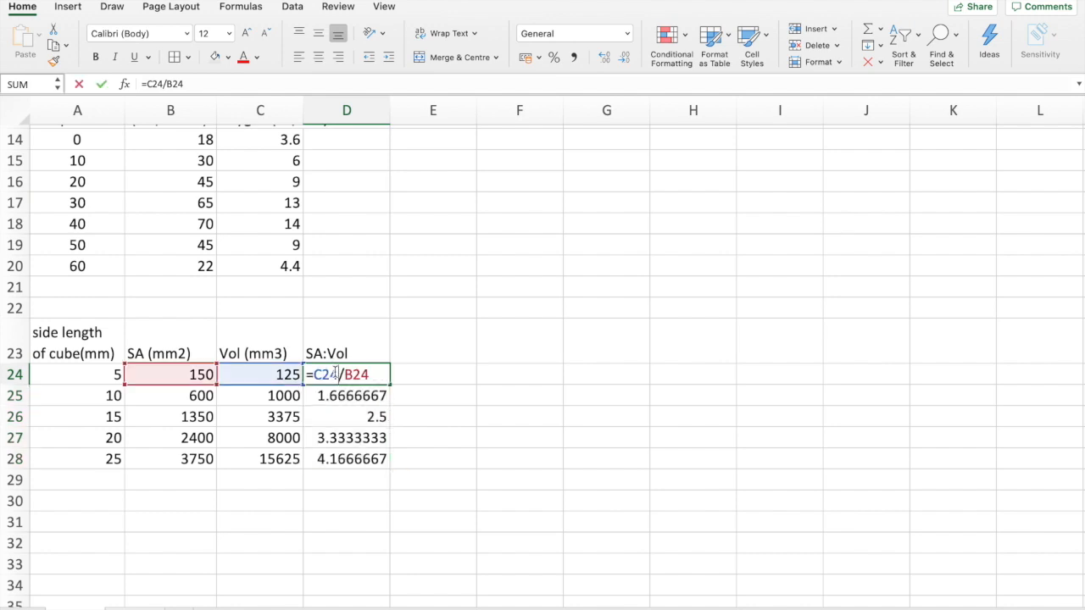
{"action": "key", "text": "Return"}
{"action": "key", "text": "BackSpace"}
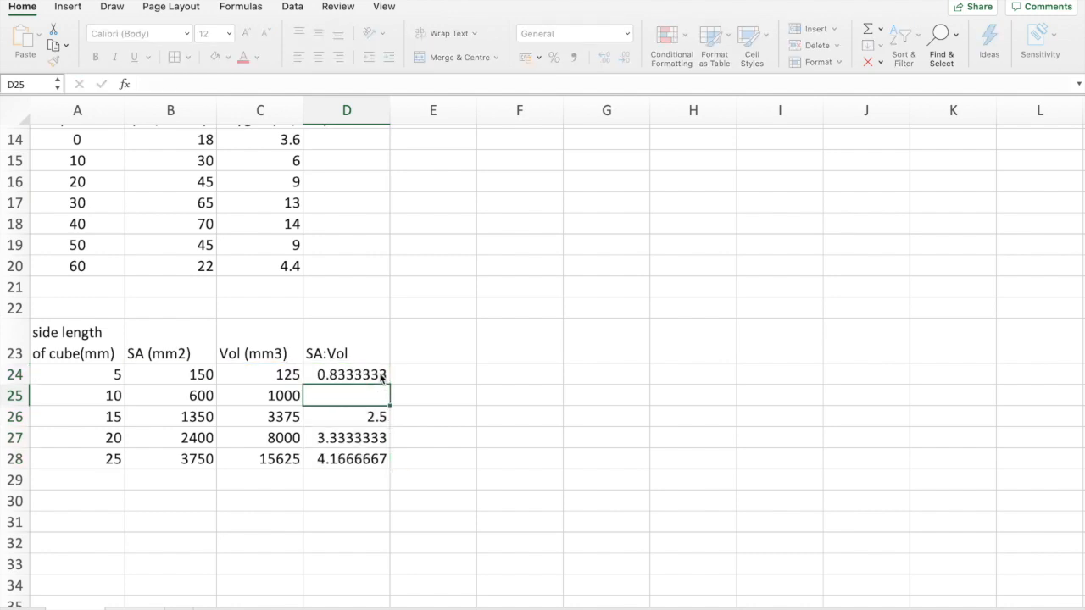
{"action": "left_click", "coordinate": [381, 378]}
{"action": "double_click", "coordinate": [379, 375]}
{"action": "key", "text": "Escape"}
Replace the SA:Vol formula in D24 with =B24/C24 and fill it down to D28
{"action": "double_click", "coordinate": [379, 374]}
{"action": "key", "text": "BackSpace"}
{"action": "key", "text": "BackSpace"}
{"action": "key", "text": "BackSpace"}
{"action": "key", "text": "BackSpace"}
{"action": "key", "text": "BackSpace"}
{"action": "key", "text": "BackSpace"}
{"action": "key", "text": "BackSpace"}
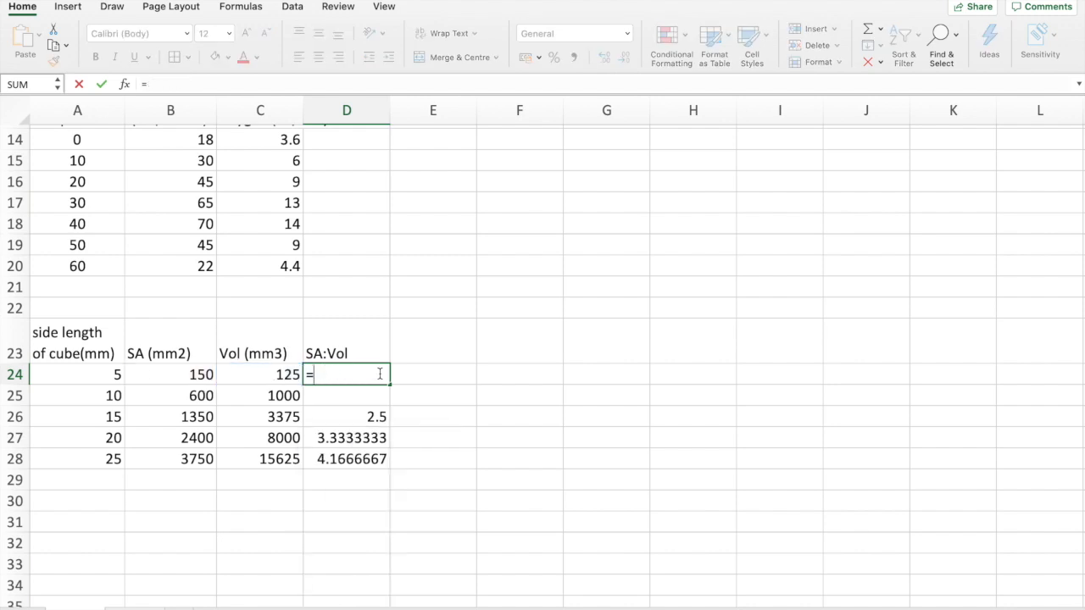
{"action": "left_click", "coordinate": [191, 374]}
{"action": "type", "text": "/"}
{"action": "left_click", "coordinate": [289, 373]}
{"action": "key", "text": "Return"}
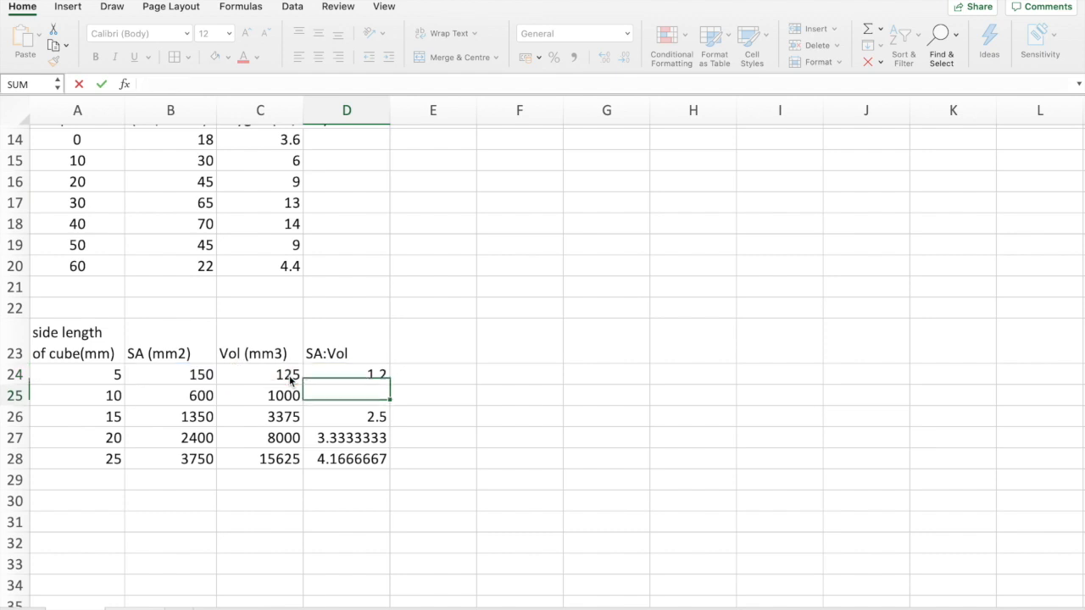
{"action": "left_click", "coordinate": [377, 375]}
{"action": "left_click_drag", "start_coordinate": [388, 387], "coordinate": [387, 459]}
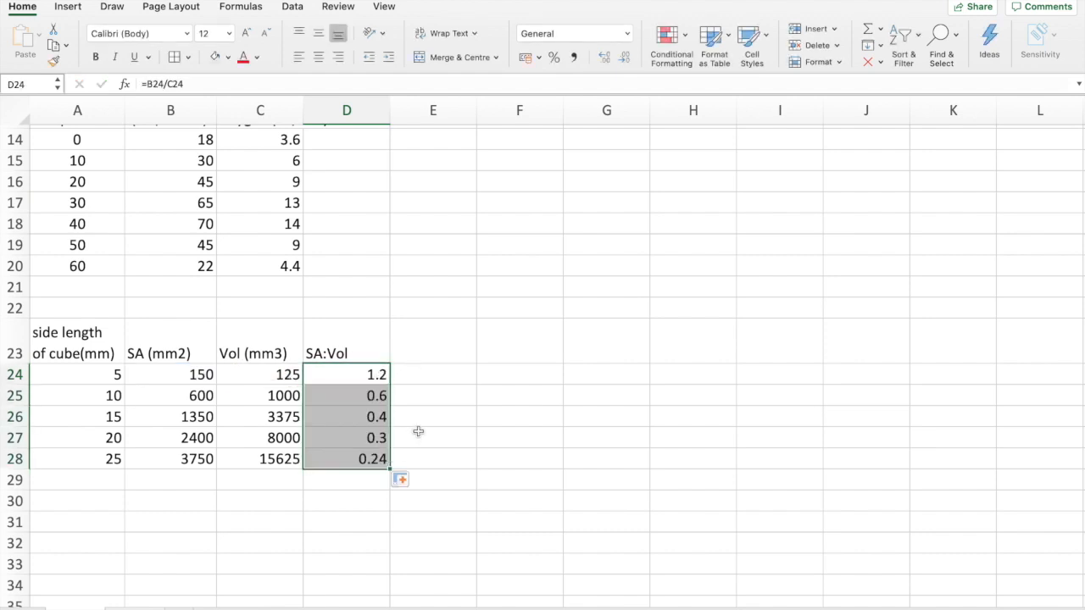
{"action": "left_click", "coordinate": [418, 433]}
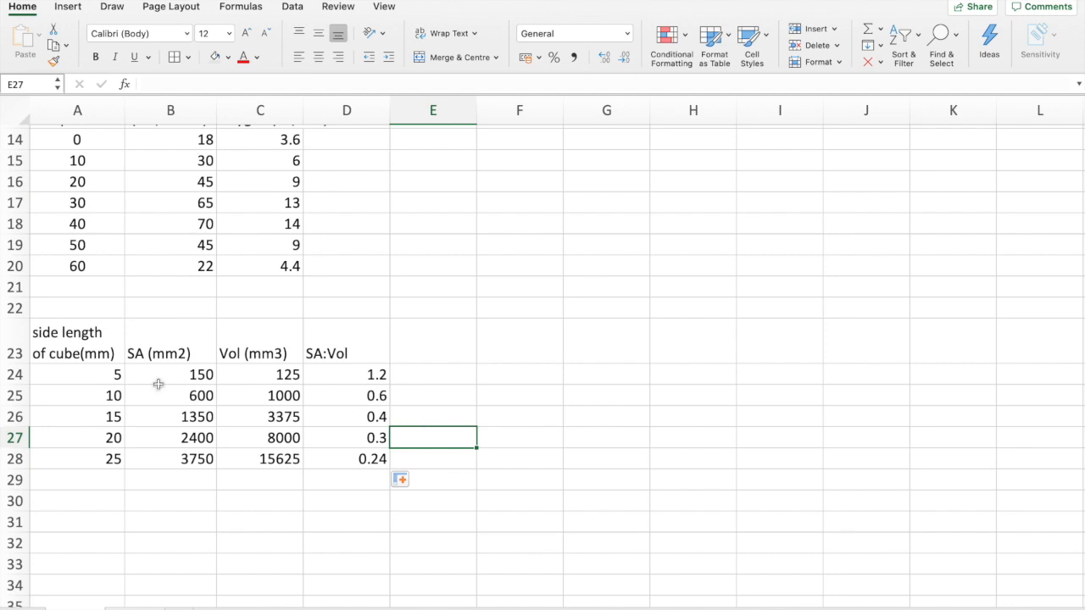
Set the cube side length in A24 to 7 mm
{"action": "left_click", "coordinate": [100, 375]}
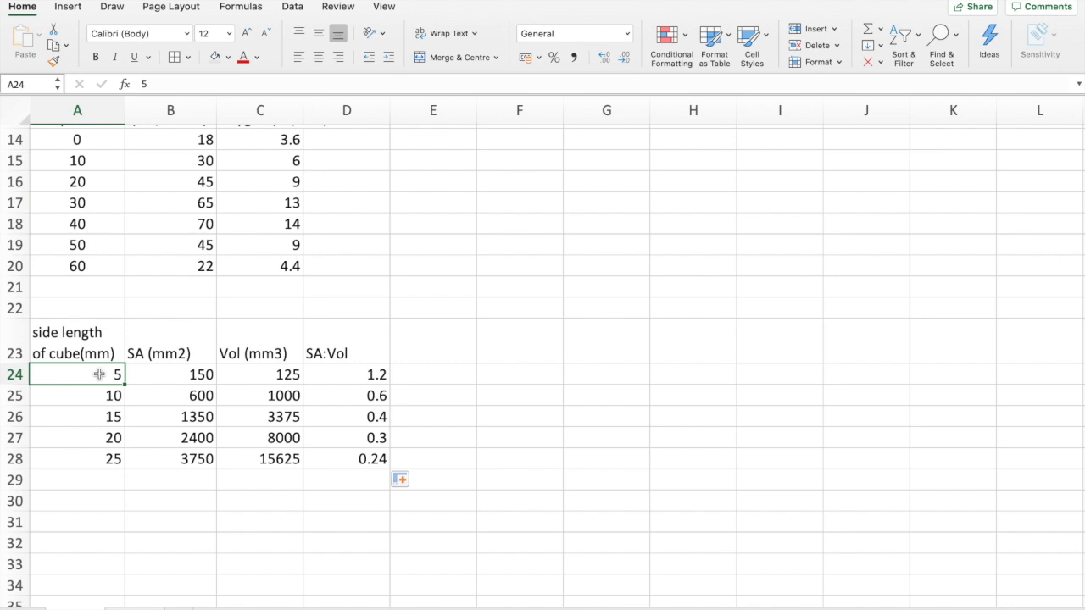
{"action": "type", "text": "7"}
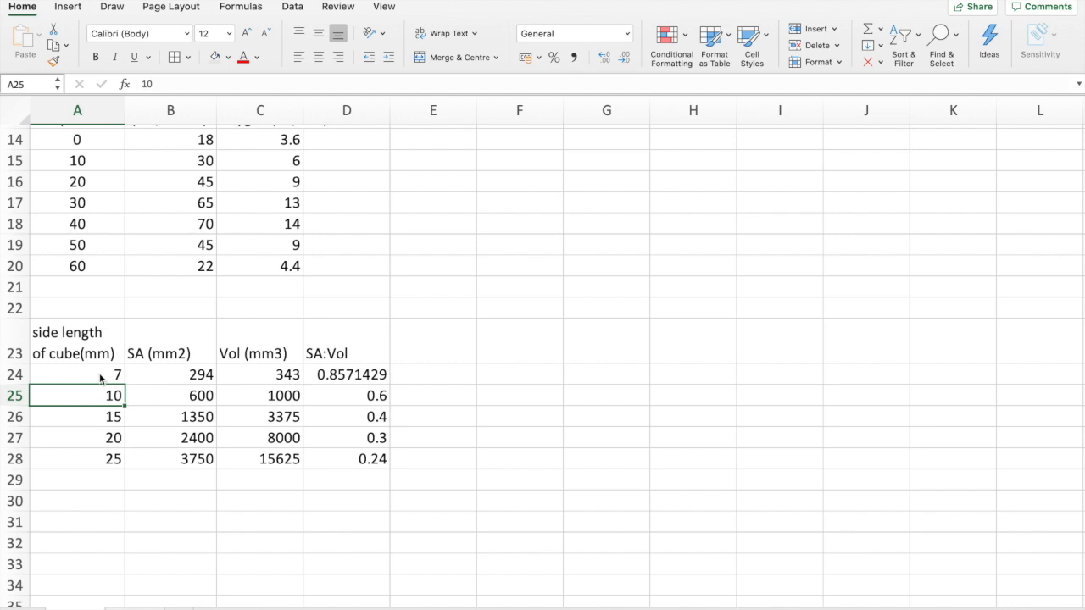
Try a side length of 14 mm in A25, and undo the side length changes in A25 and A24
{"action": "type", "text": "14"}
{"action": "key", "text": "Return"}
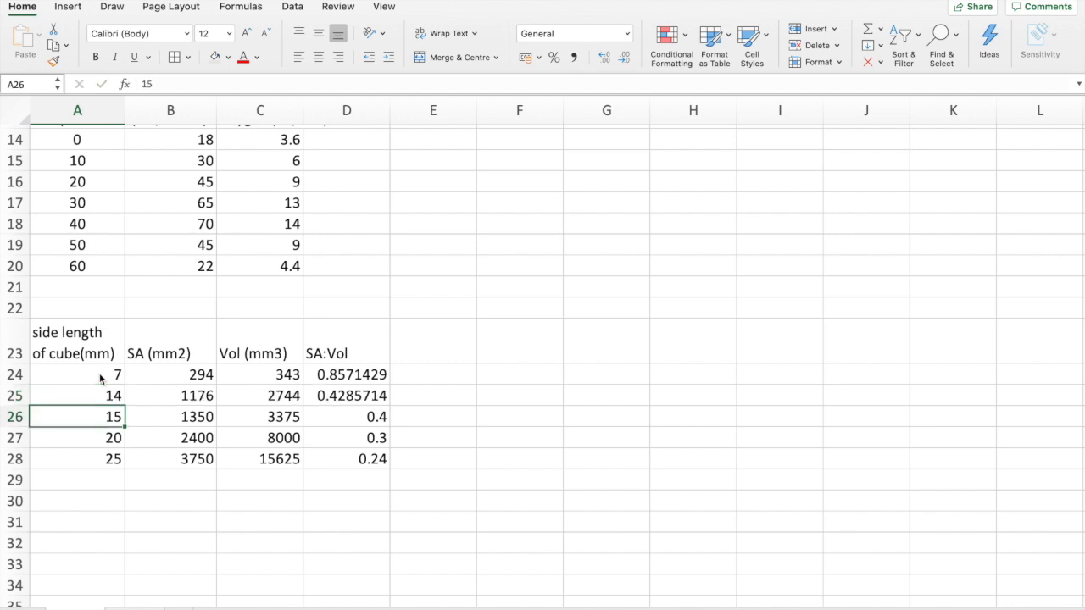
{"action": "key", "text": "super+z"}
{"action": "key", "text": "super+z"}
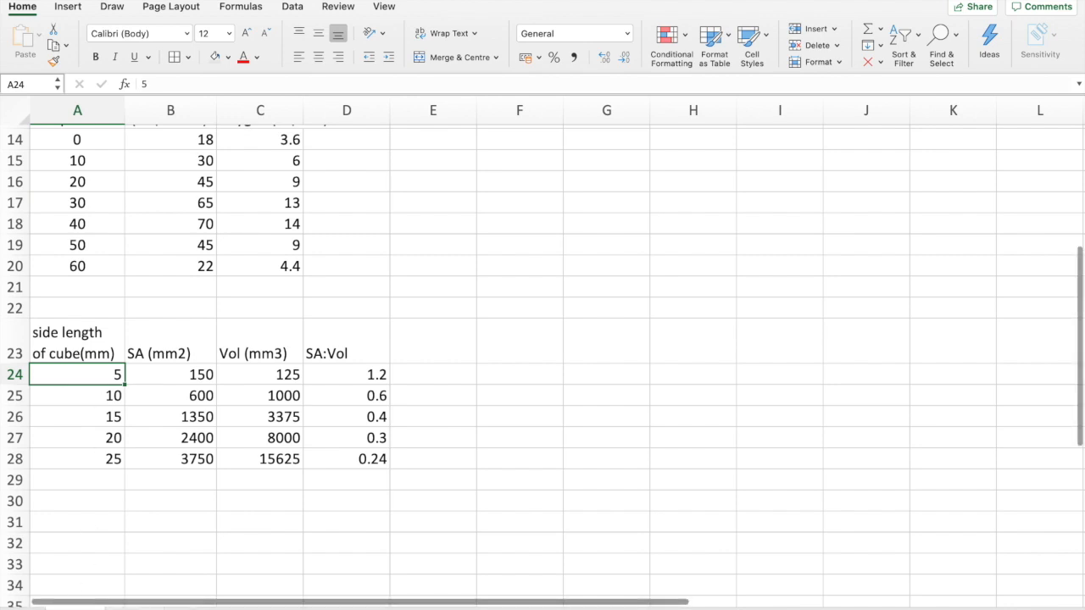
Switch to the potato weight sheet and clear the Repeat 1 percentage change results in B13:B17
{"action": "left_click", "coordinate": [135, 609]}
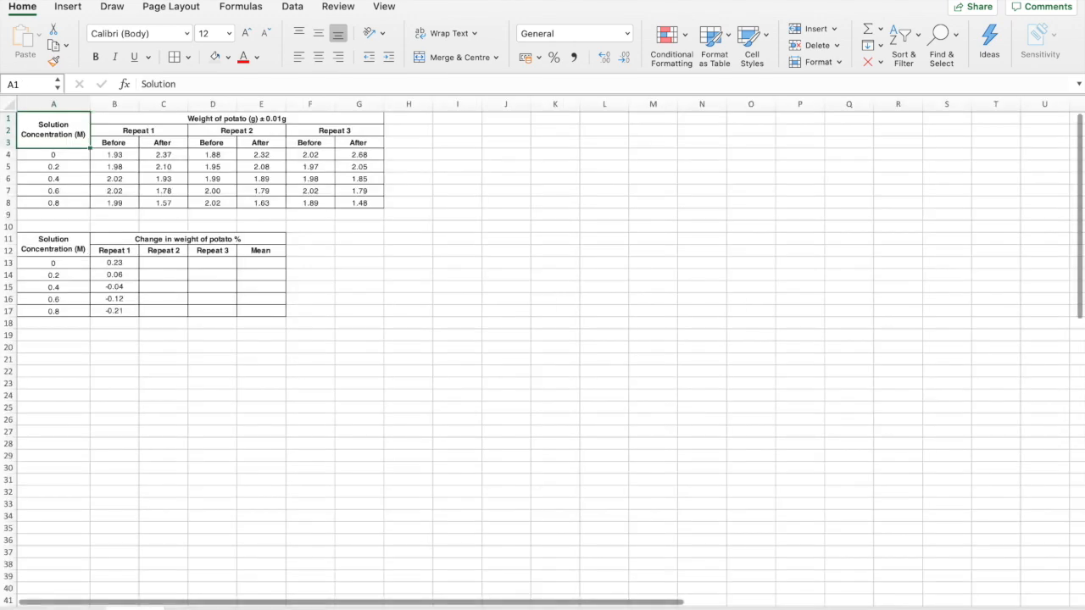
{"action": "scroll", "coordinate": [288, 393], "scroll_direction": "up", "scroll_amount": 5}
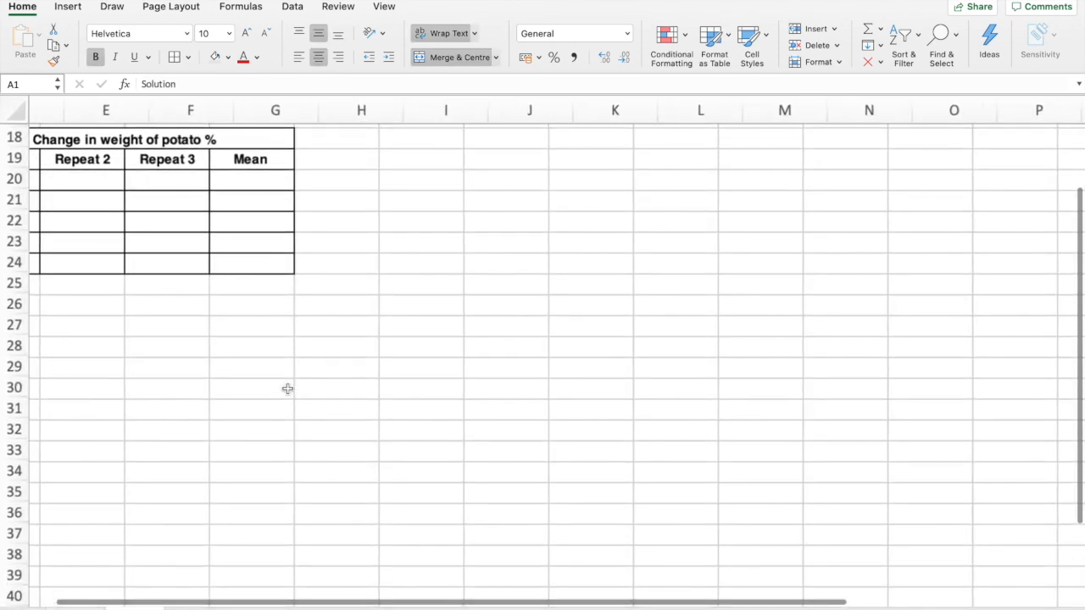
{"action": "scroll", "coordinate": [292, 390], "scroll_direction": "left", "scroll_amount": 3}
{"action": "scroll", "coordinate": [296, 393], "scroll_direction": "up", "scroll_amount": 10}
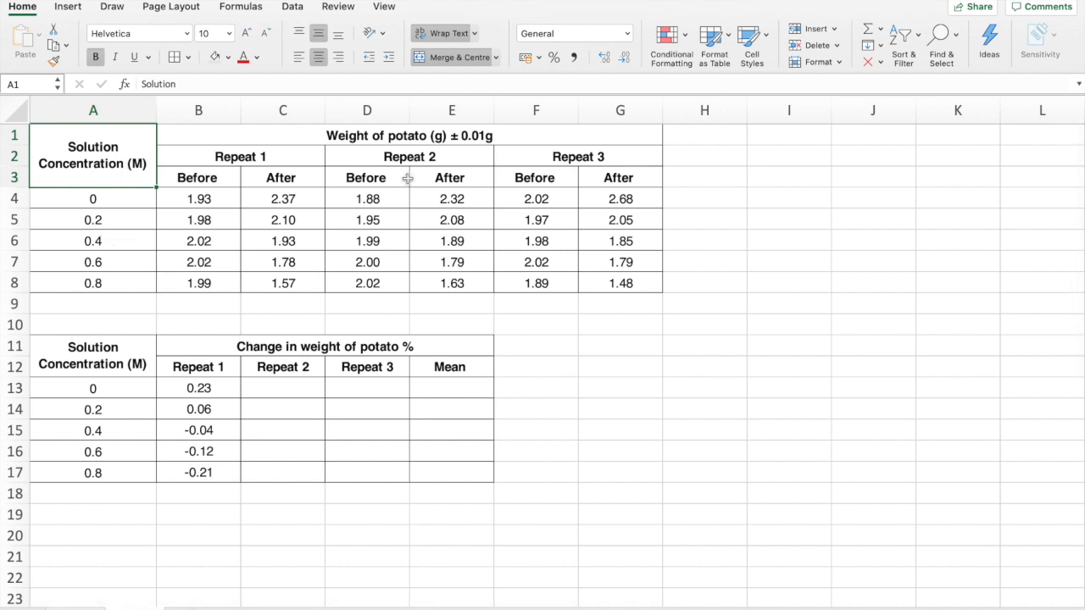
{"action": "left_click", "coordinate": [288, 157]}
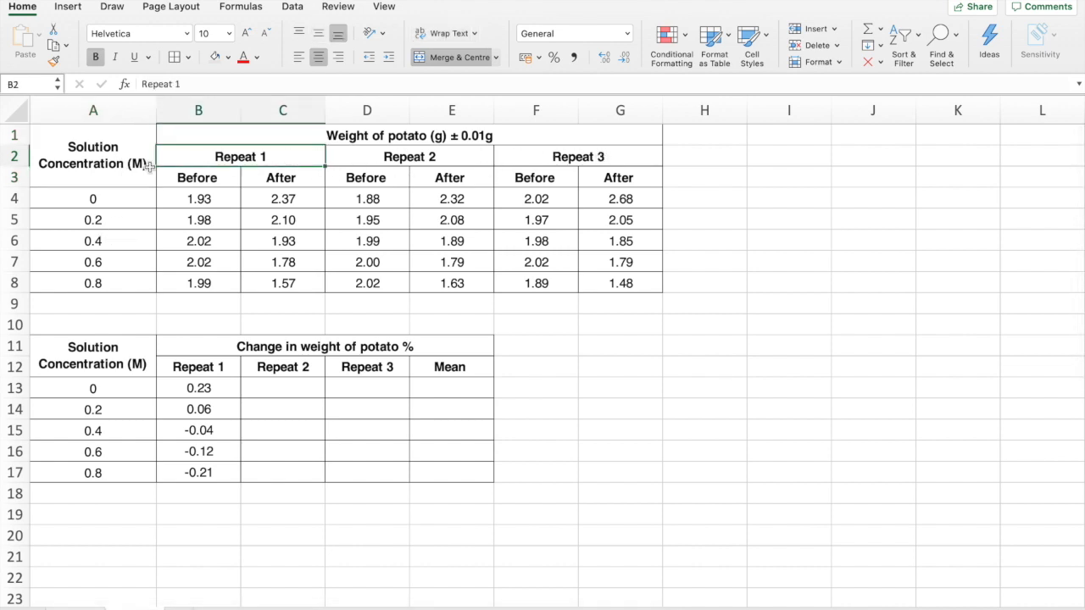
{"action": "left_click", "coordinate": [216, 178]}
{"action": "left_click", "coordinate": [270, 179]}
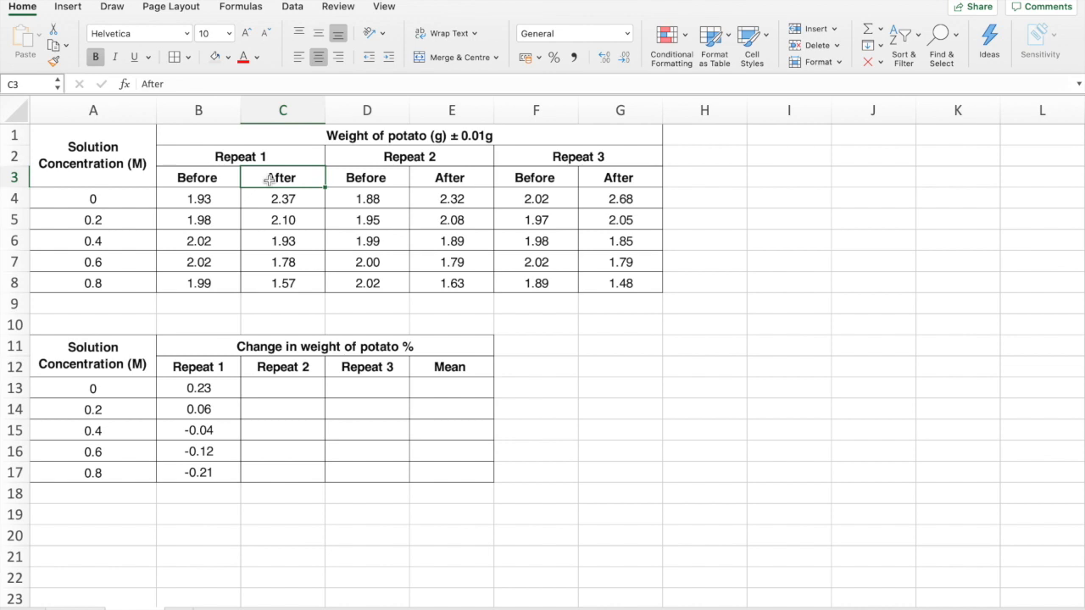
{"action": "left_click_drag", "start_coordinate": [221, 387], "coordinate": [222, 472]}
{"action": "key", "text": "Delete"}
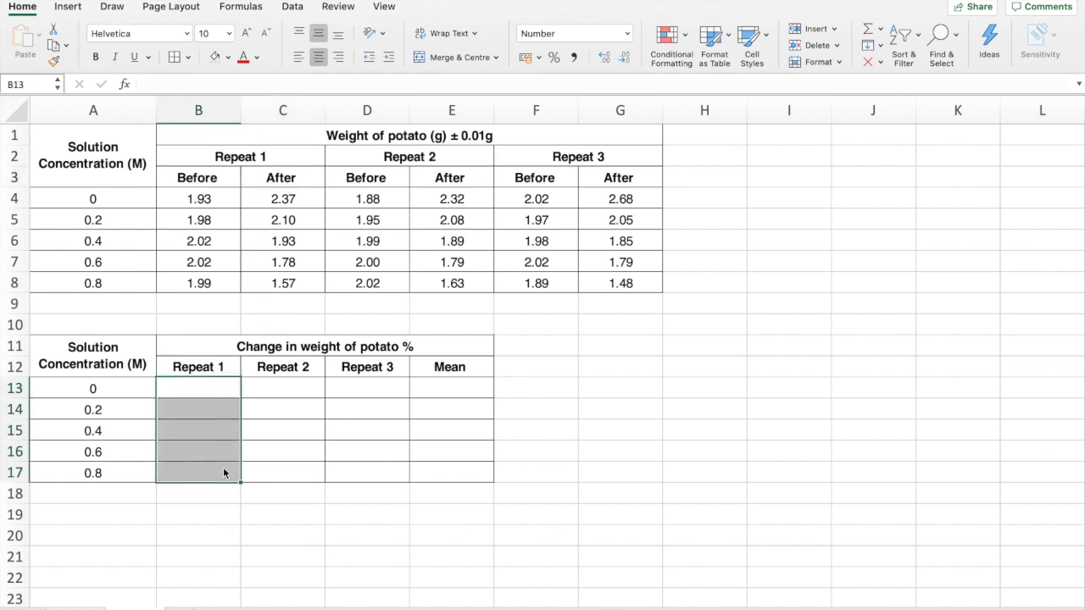
Enter =(C4-B4)/B4 in B13 to calculate the Repeat 1 change in potato weight
{"action": "double_click", "coordinate": [209, 387]}
{"action": "type", "text": "="}
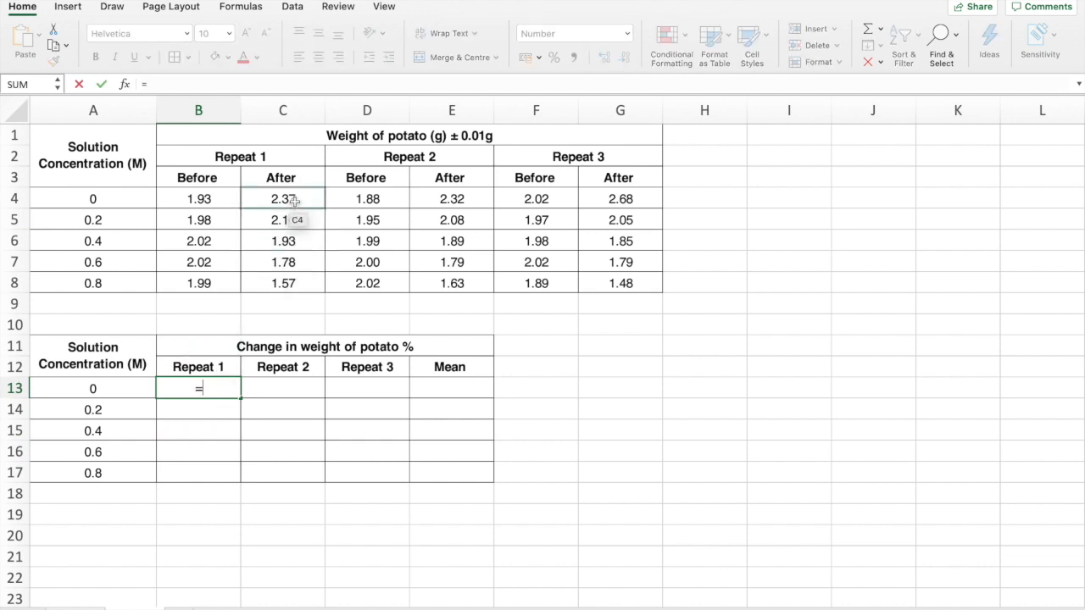
{"action": "left_click", "coordinate": [292, 199]}
{"action": "type", "text": "-"}
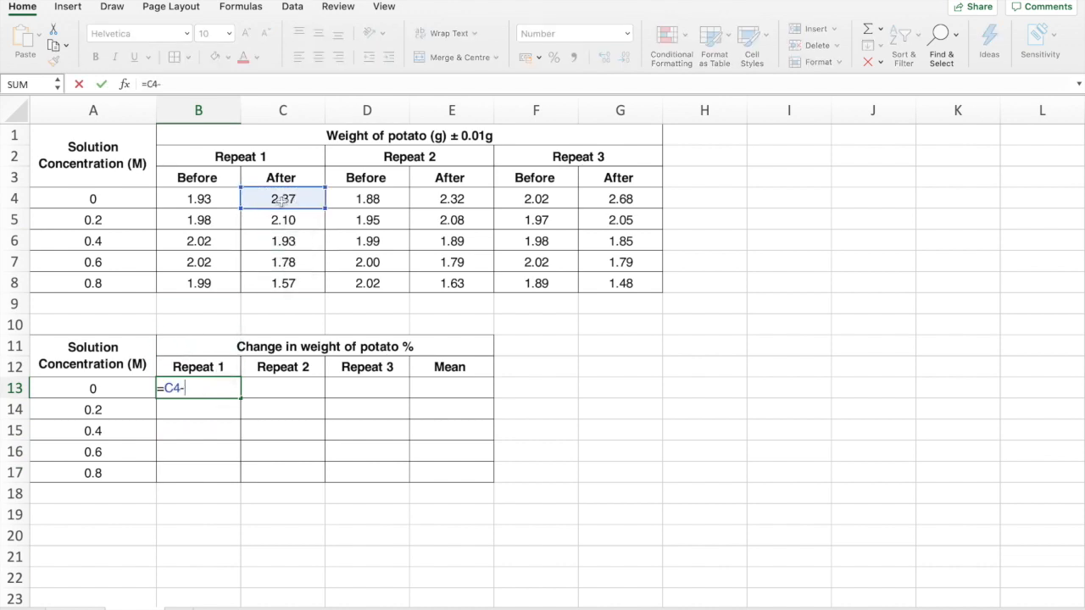
{"action": "left_click", "coordinate": [224, 199]}
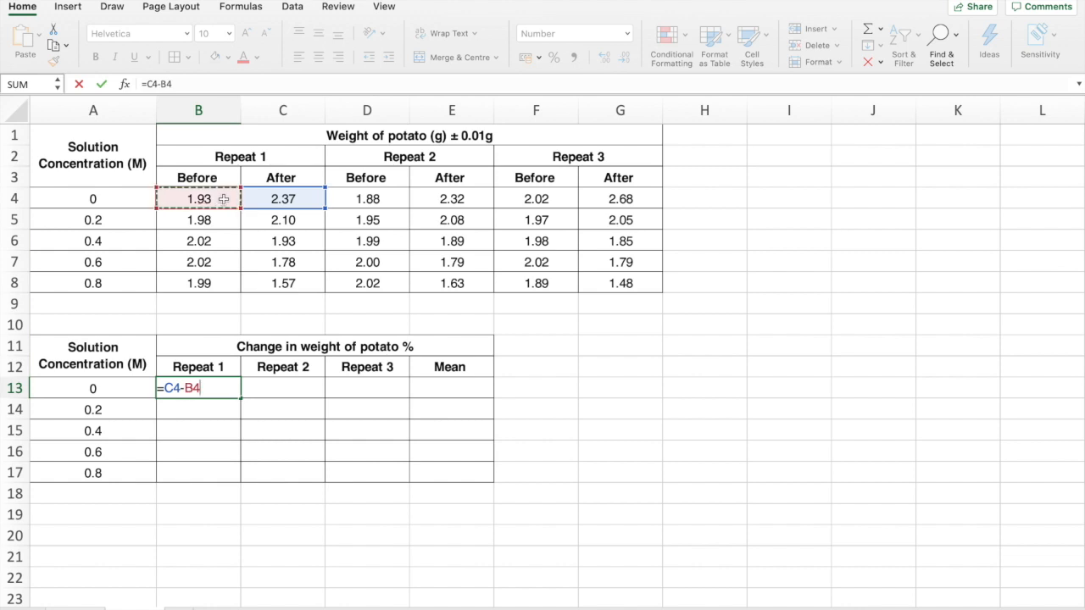
{"action": "type", "text": "/"}
{"action": "key", "text": "Return"}
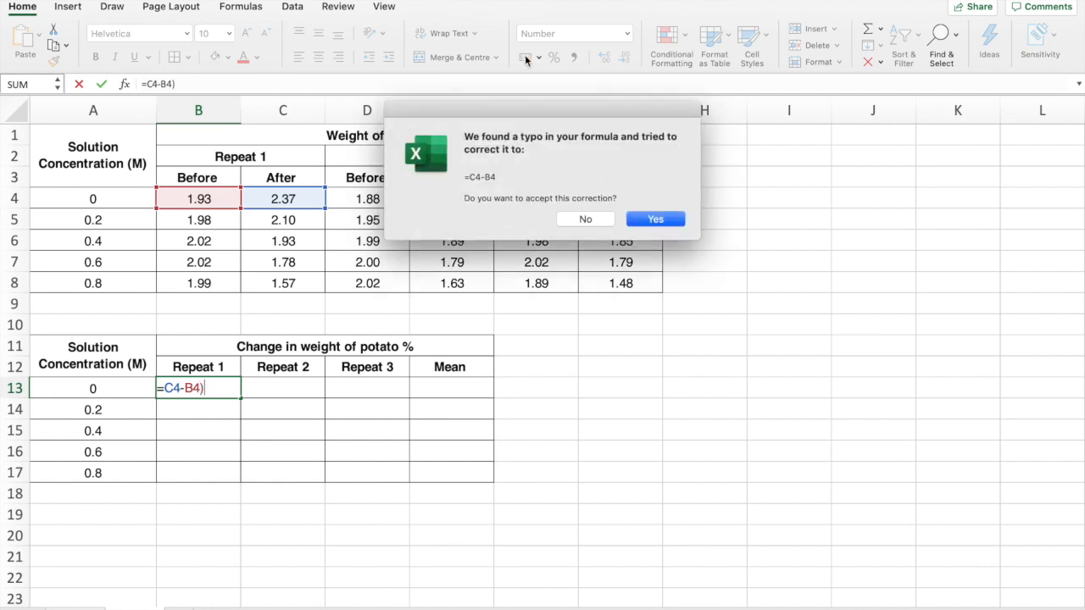
{"action": "left_click", "coordinate": [585, 220]}
{"action": "left_click", "coordinate": [653, 257]}
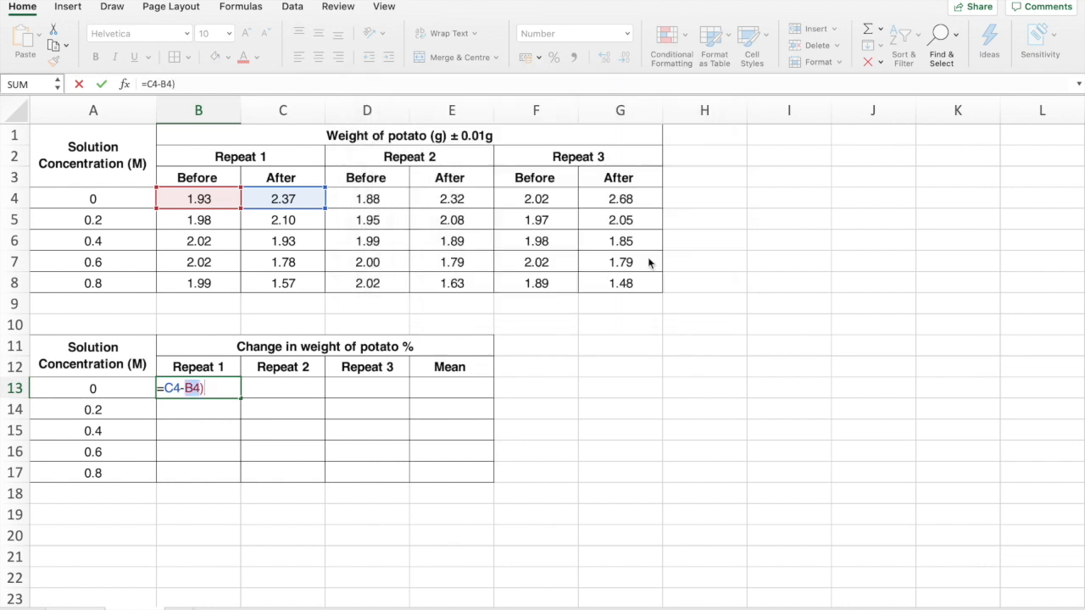
{"action": "left_click", "coordinate": [147, 83]}
{"action": "type", "text": "("}
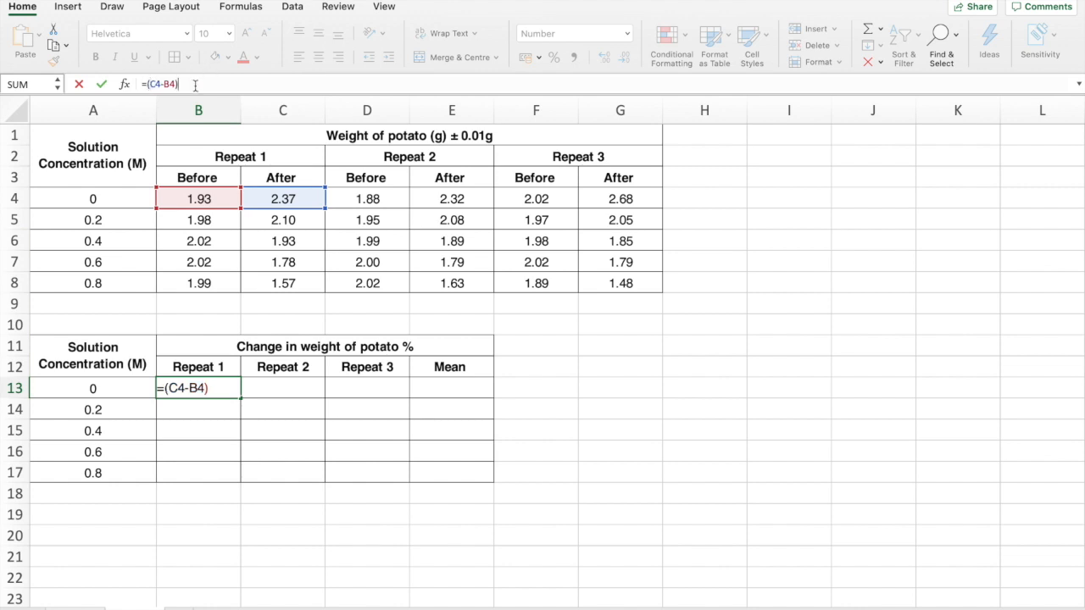
{"action": "left_click", "coordinate": [216, 200]}
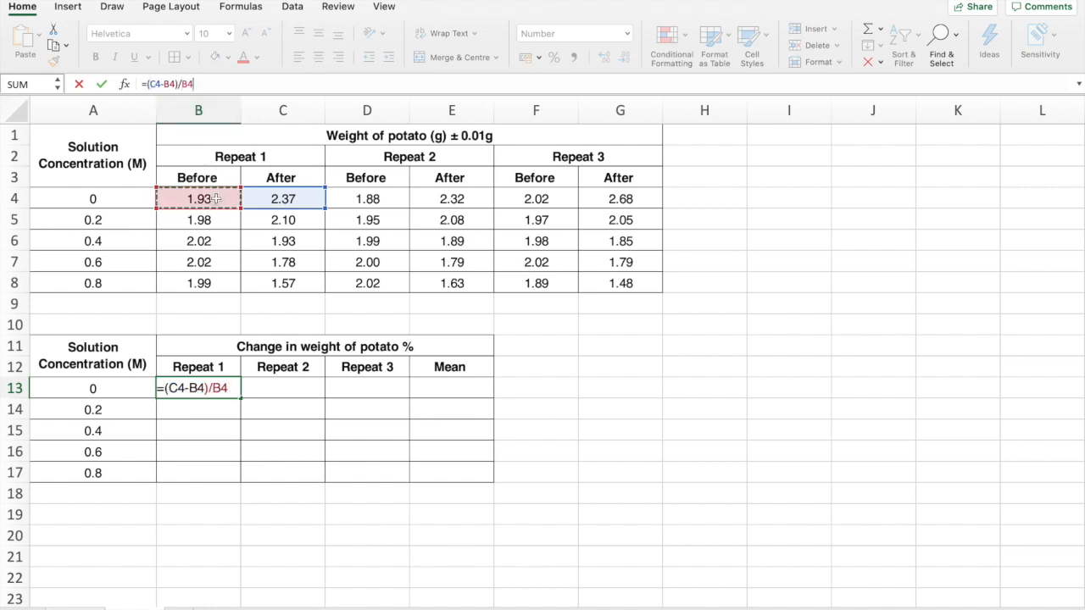
{"action": "key", "text": "Return"}
Fill the Repeat 1 change formula from B13 down to B17 and check the cell references in B14
{"action": "left_click", "coordinate": [224, 389]}
{"action": "left_click_drag", "start_coordinate": [241, 399], "coordinate": [234, 478]}
{"action": "left_click", "coordinate": [211, 510]}
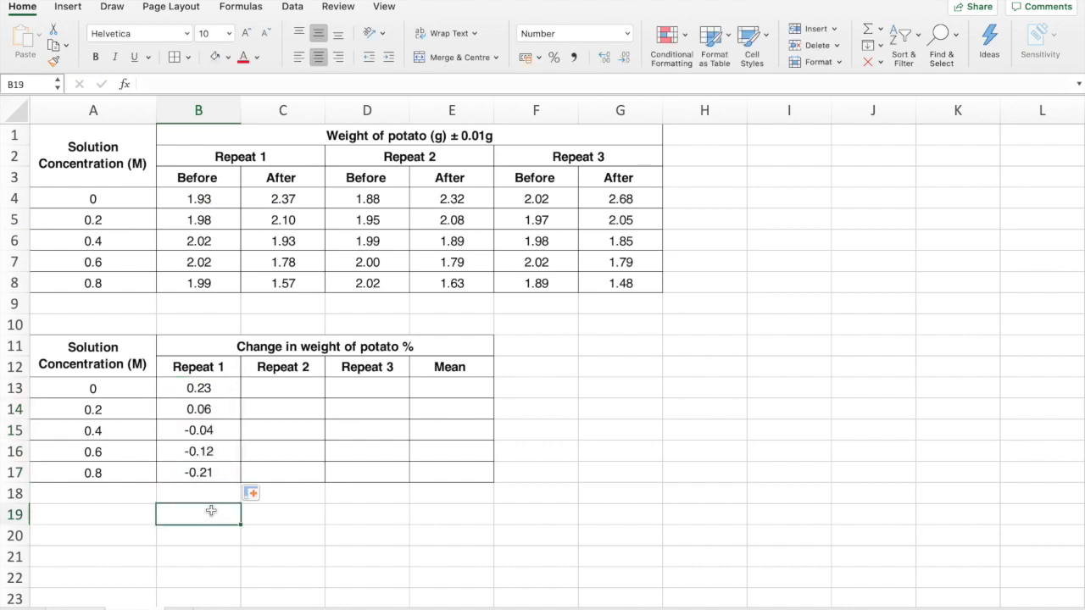
{"action": "double_click", "coordinate": [202, 410]}
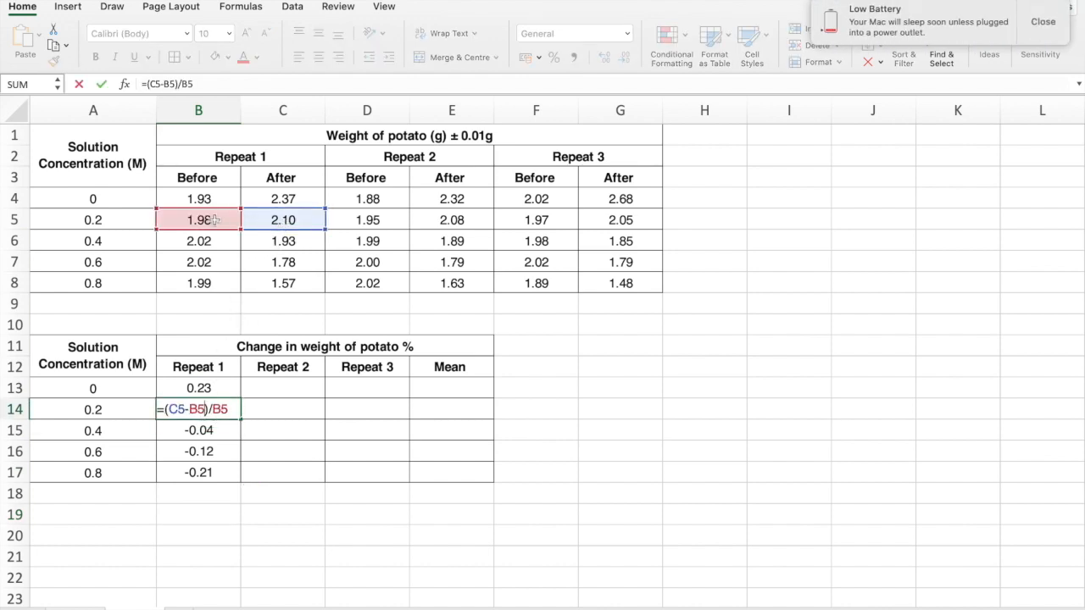
Fill the Repeat 1 change formulas across into the Repeat 2 cells C13:C17 and open the C13 formula to check its references
{"action": "left_click", "coordinate": [236, 388]}
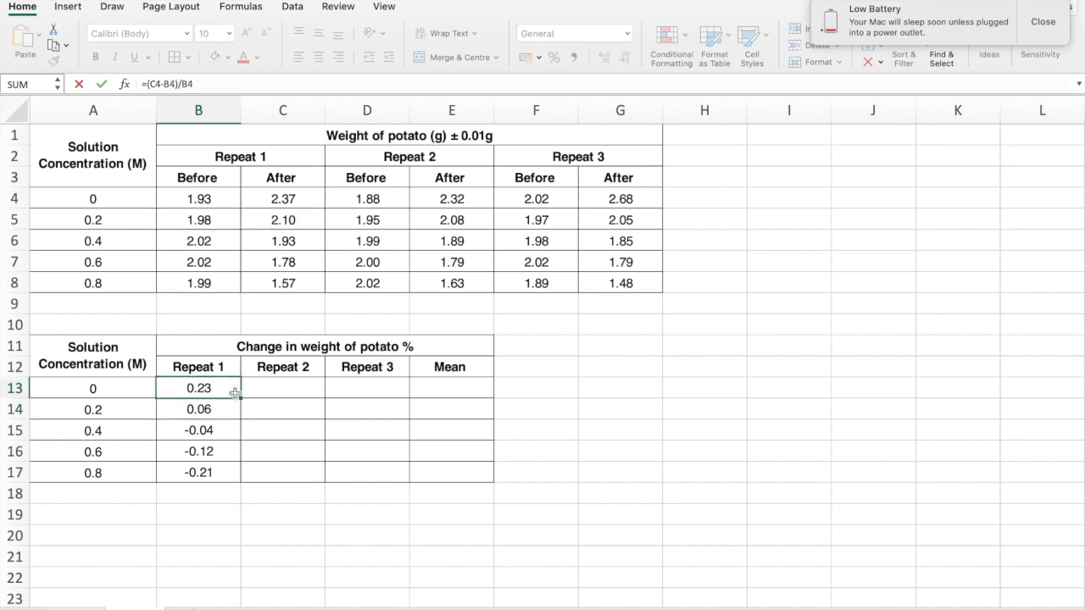
{"action": "left_click_drag", "start_coordinate": [240, 397], "coordinate": [322, 478]}
{"action": "left_click", "coordinate": [317, 534]}
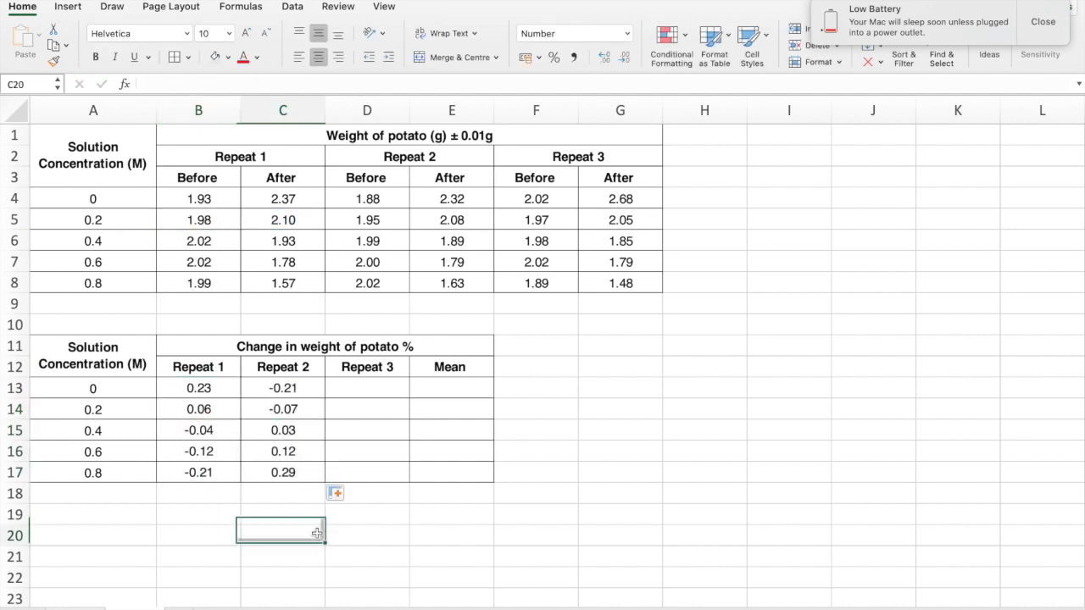
{"action": "double_click", "coordinate": [278, 387]}
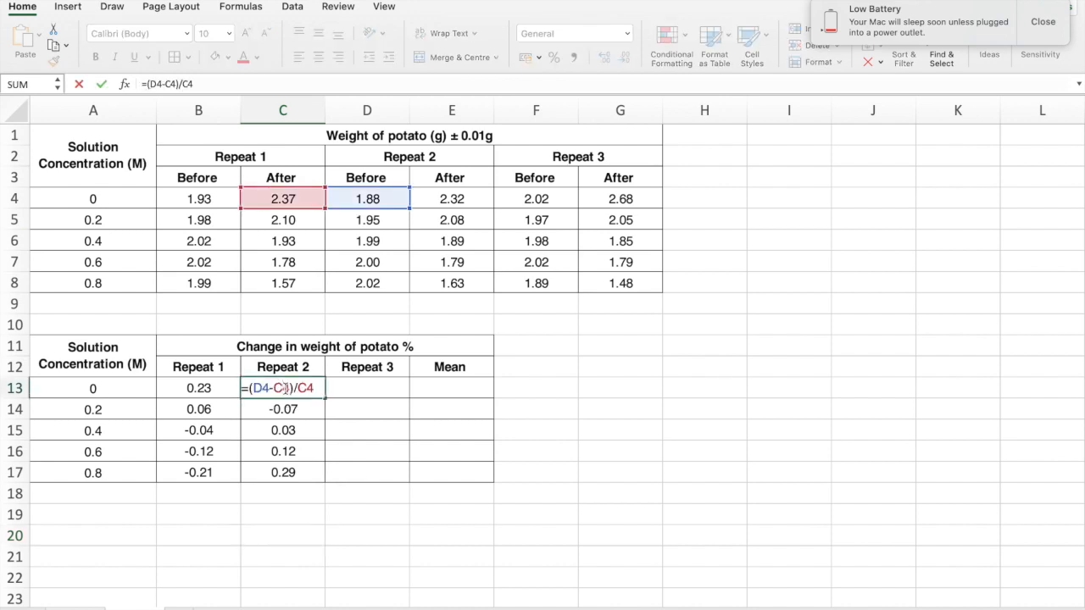